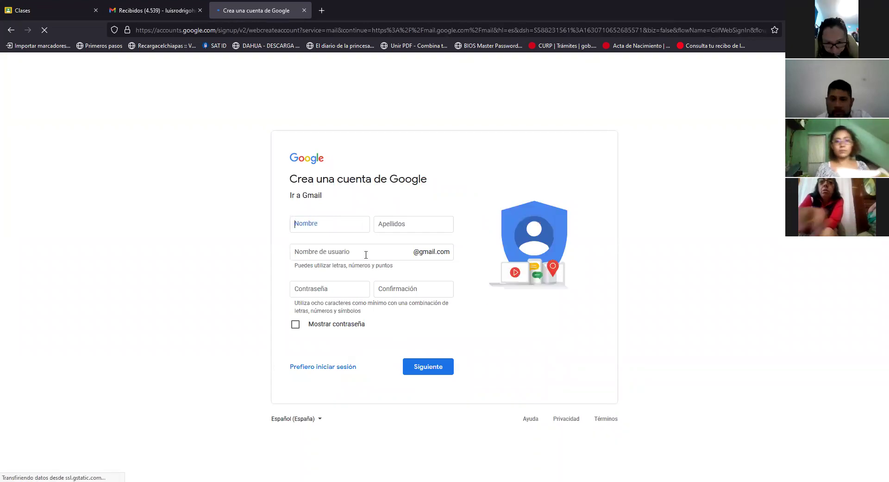
Step: Enter the account holder's first name in Nombre and surnames in Apellidos
{"action": "left_click", "coordinate": [332, 224]}
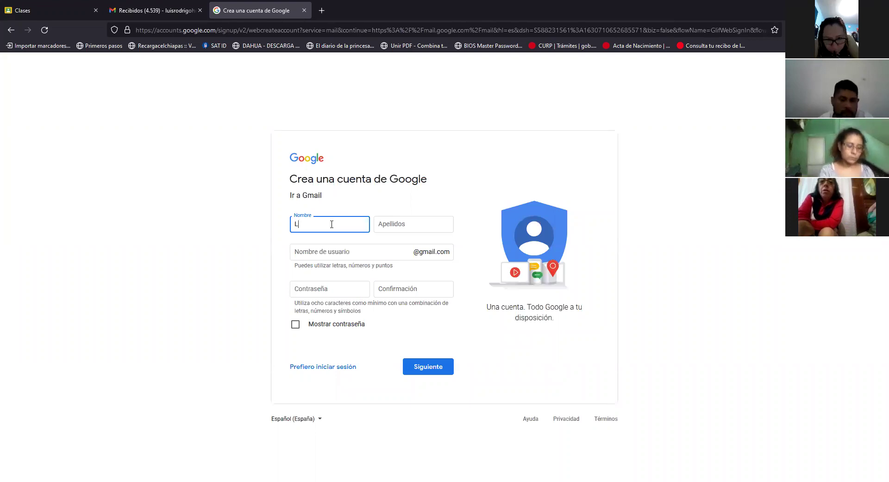
{"action": "key", "text": "Tab"}
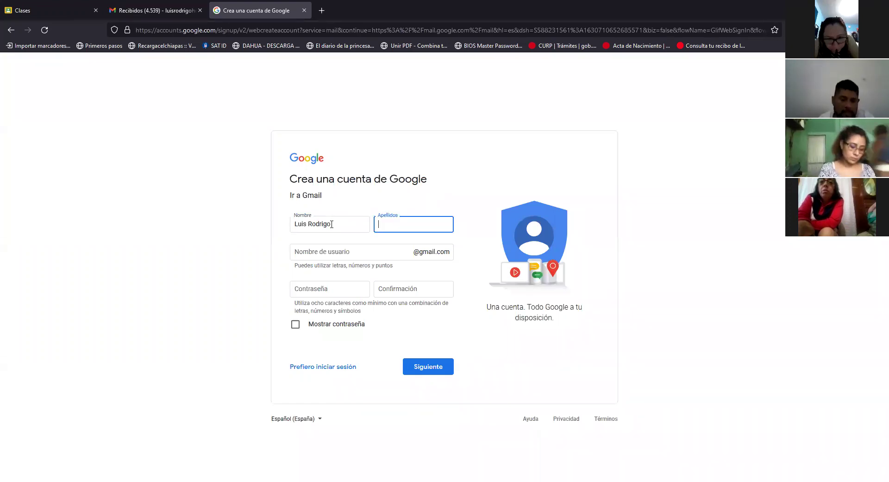
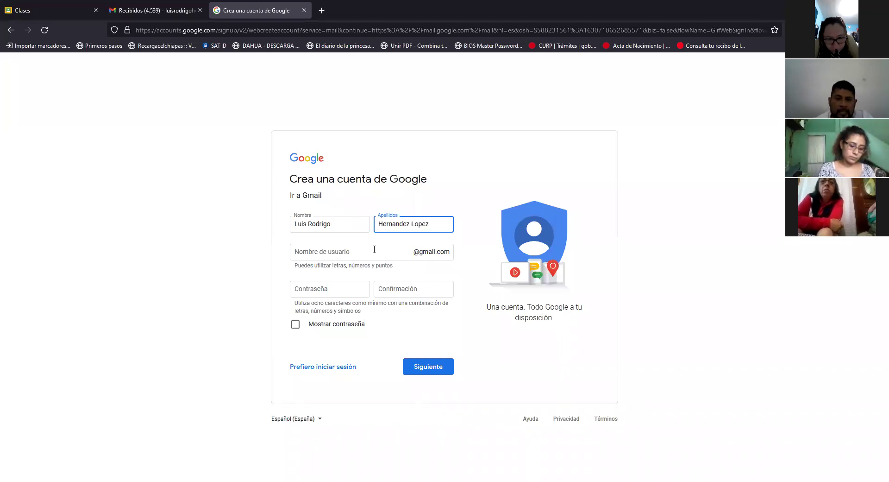
Step: Enter a username made of initials plus digits, which Google flags as already taken
{"action": "left_click", "coordinate": [374, 249]}
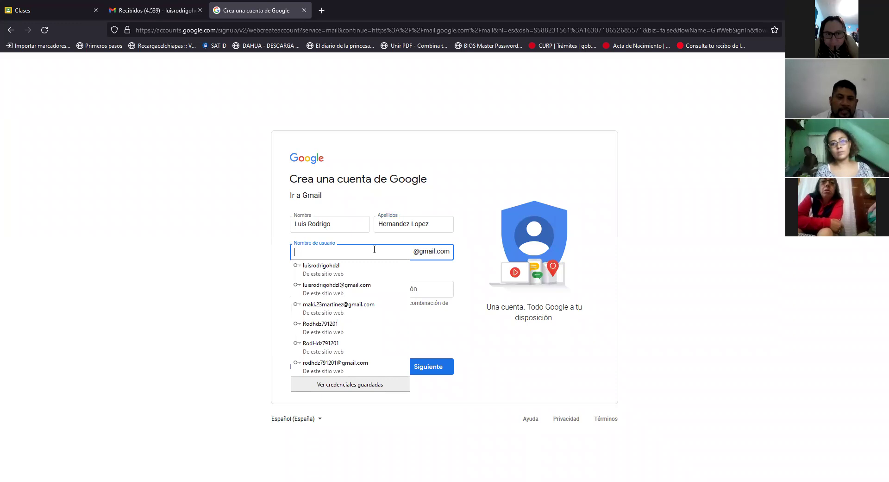
{"action": "left_click", "coordinate": [374, 249]}
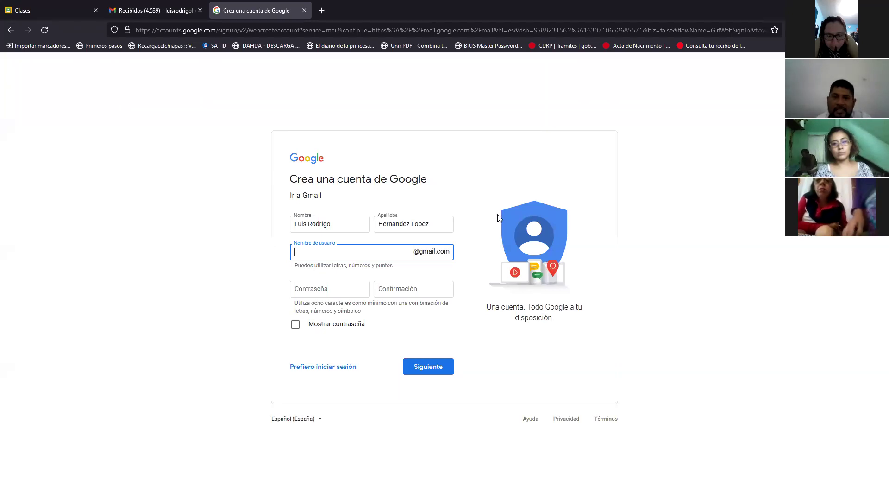
{"action": "left_click", "coordinate": [463, 245]}
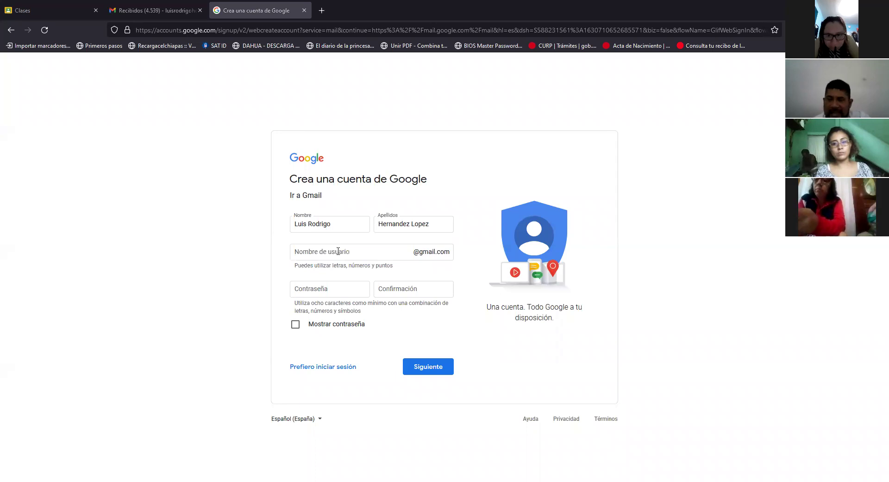
{"action": "left_click", "coordinate": [338, 251]}
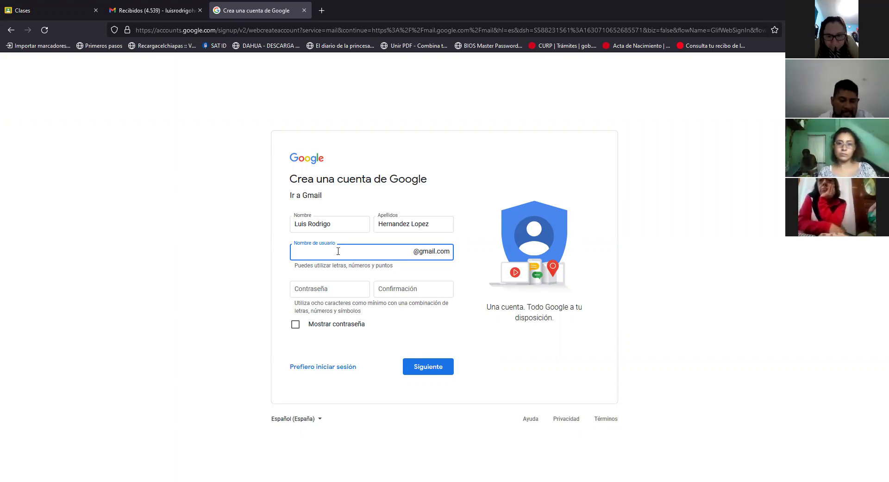
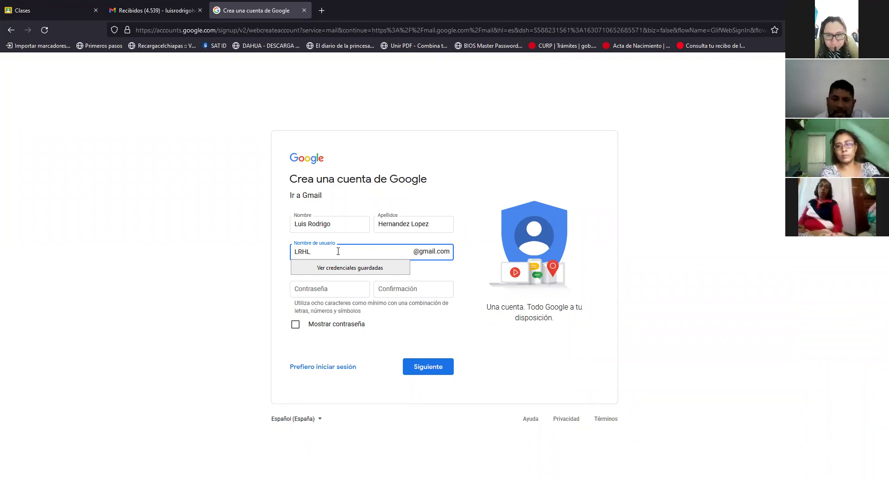
{"action": "left_click", "coordinate": [338, 251]}
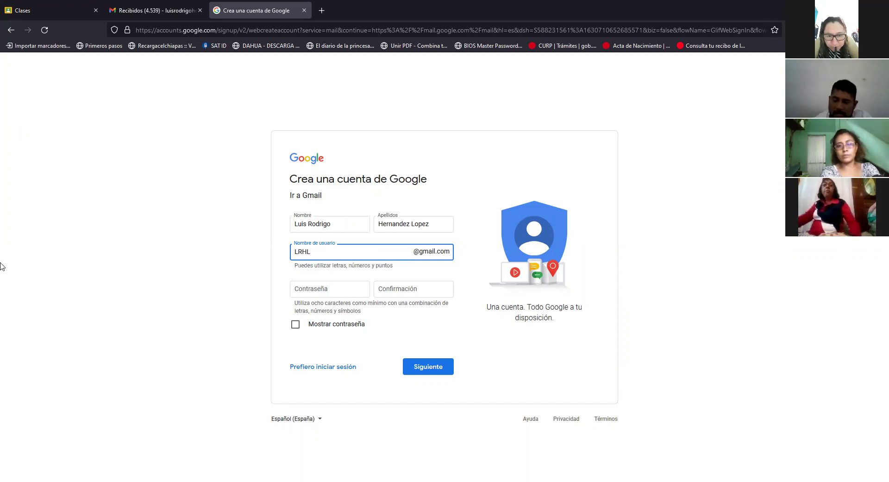
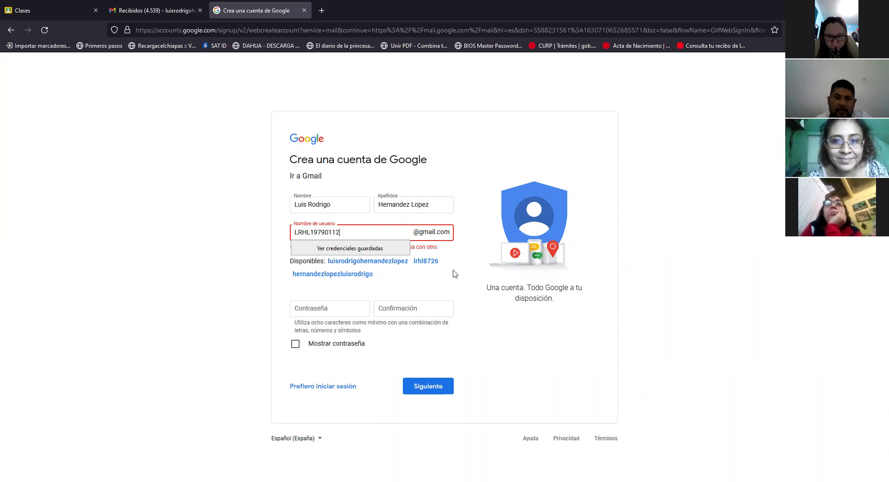
Step: Append more digits to the username so it is no longer flagged as taken
{"action": "left_click", "coordinate": [448, 277]}
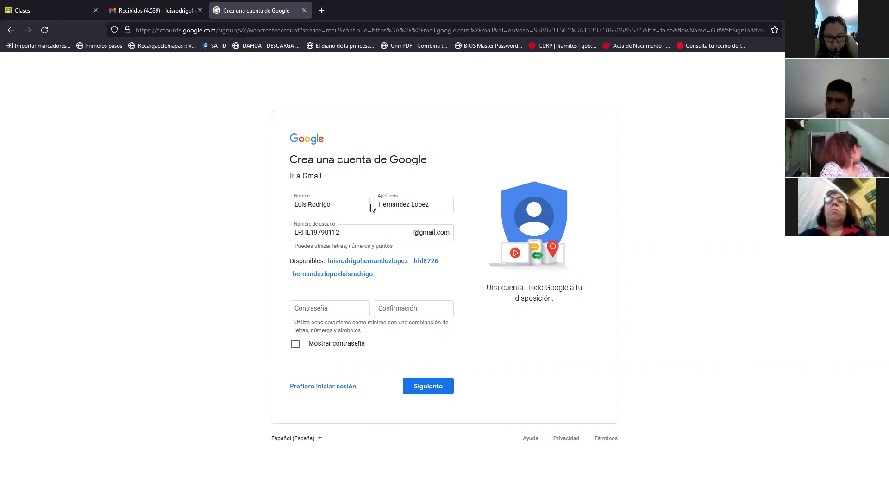
{"action": "left_click", "coordinate": [352, 236]}
{"action": "left_click", "coordinate": [244, 249]}
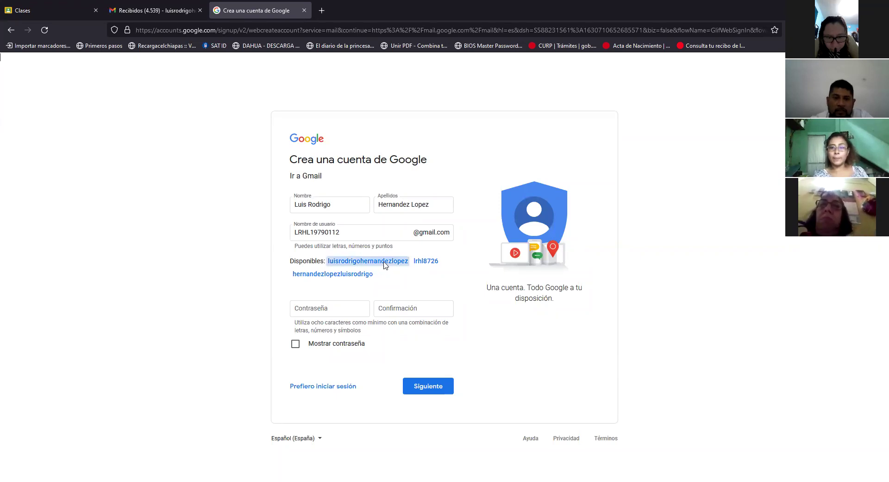
Step: Adopt Google's first suggested name-based username from the Disponibles list
{"action": "left_click", "coordinate": [384, 261]}
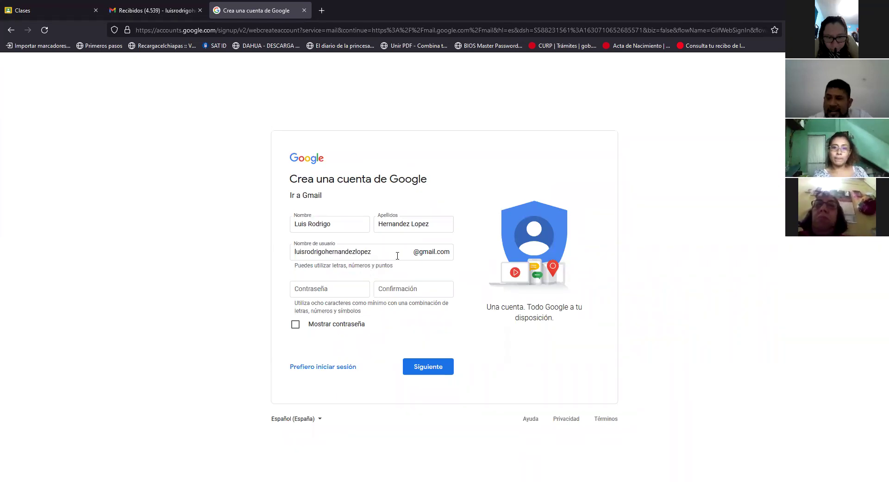
{"action": "left_click", "coordinate": [397, 255]}
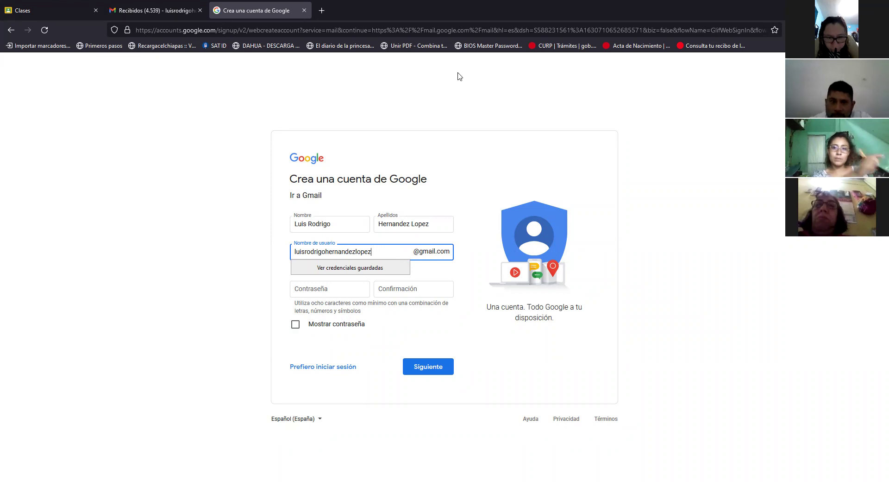
{"action": "left_click", "coordinate": [399, 175]}
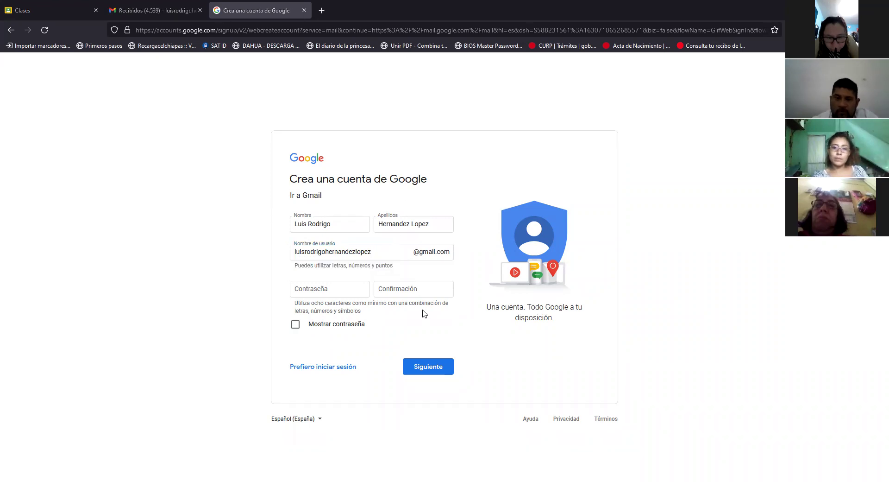
{"action": "left_click", "coordinate": [345, 294]}
{"action": "left_click", "coordinate": [345, 293]}
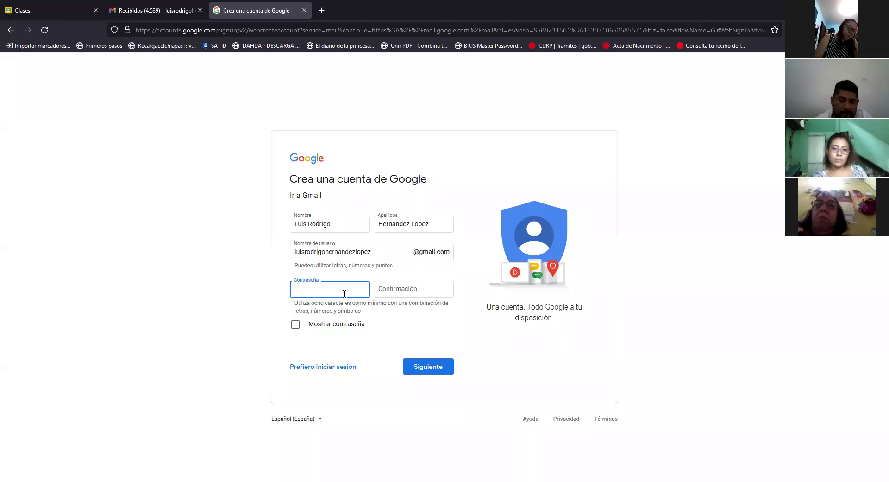
Step: Enter the account password in Contraseña and repeat it in Confirmación
{"action": "type", "text": "•••••"}
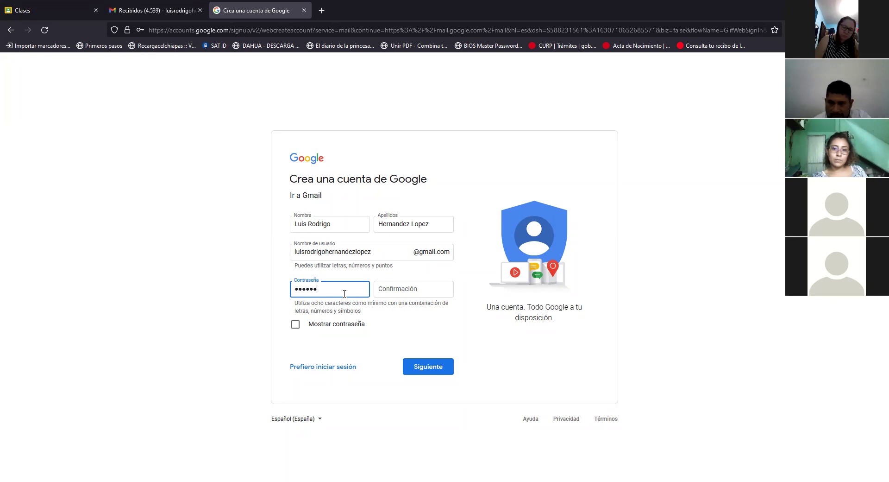
{"action": "type", "text": "••"}
{"action": "left_click", "coordinate": [403, 289]}
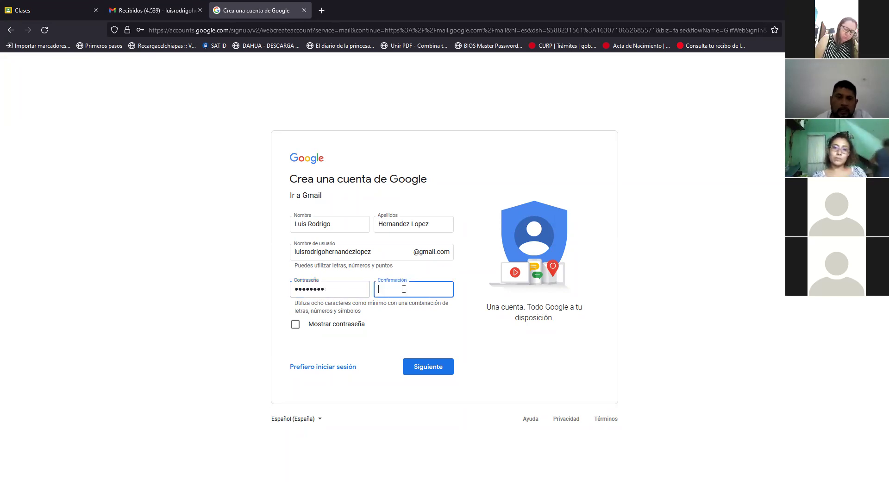
{"action": "left_click", "coordinate": [404, 289]}
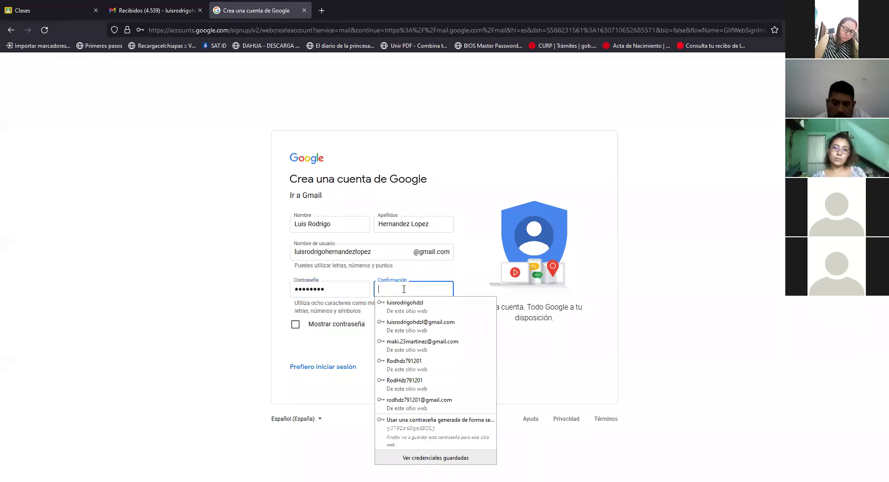
{"action": "type", "text": "••••••••"}
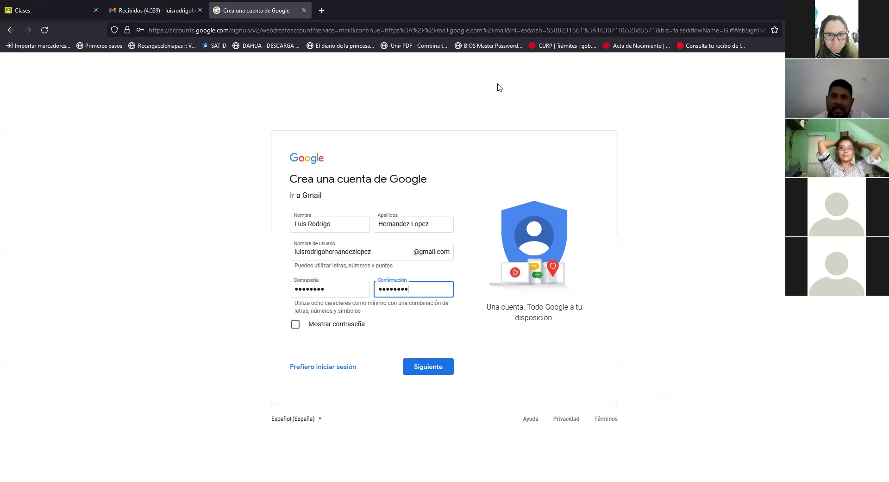
Step: Submit the completed name, username and password page with Siguiente
{"action": "left_click", "coordinate": [449, 142]}
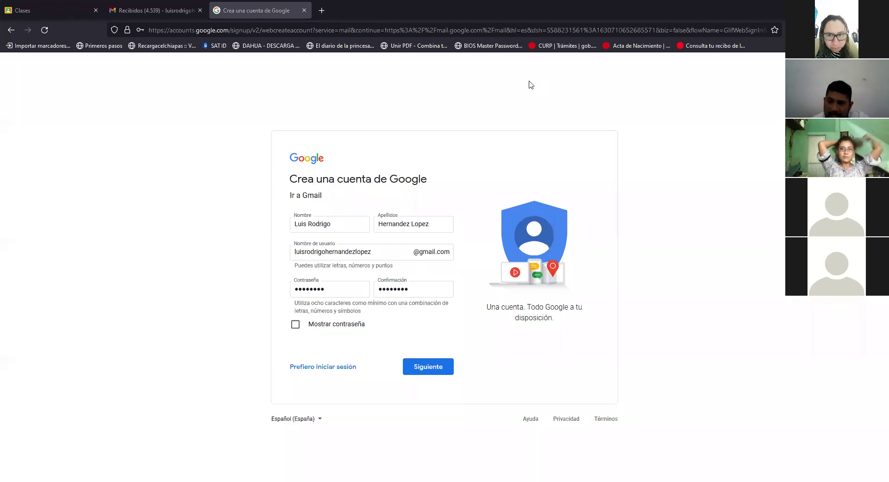
{"action": "left_click", "coordinate": [358, 289]}
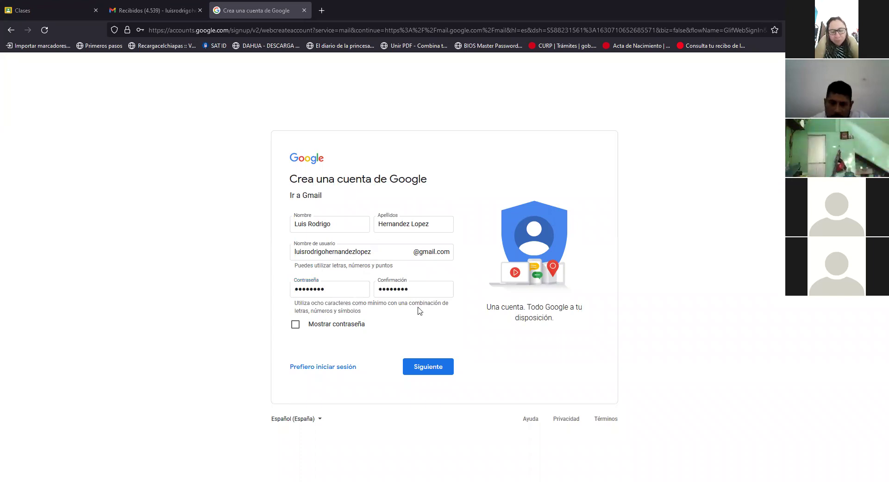
{"action": "left_click", "coordinate": [421, 368]}
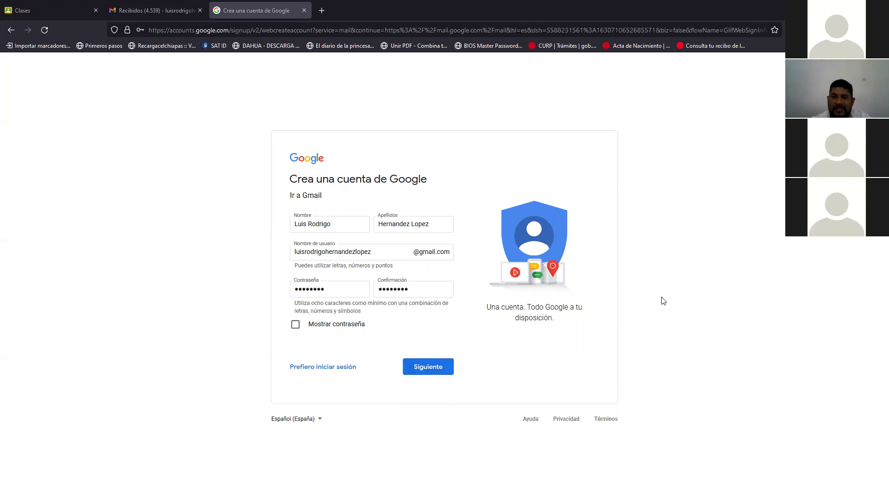
{"action": "left_click", "coordinate": [419, 364]}
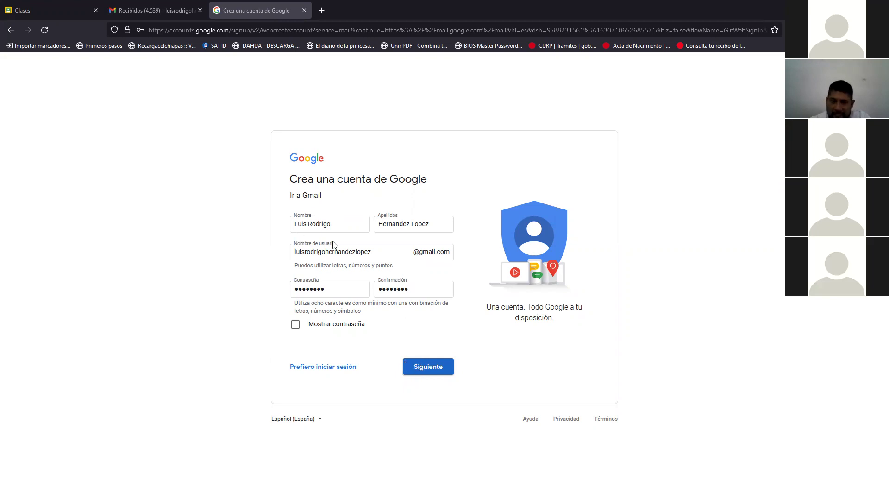
{"action": "left_click", "coordinate": [426, 366]}
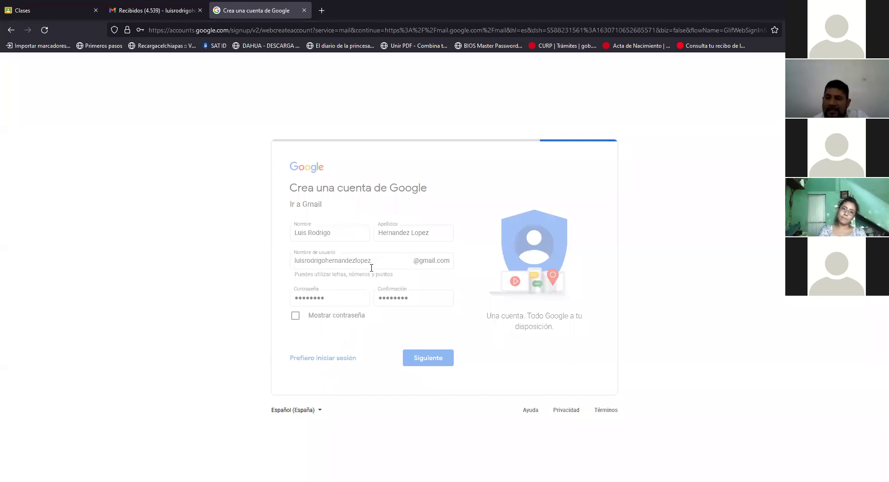
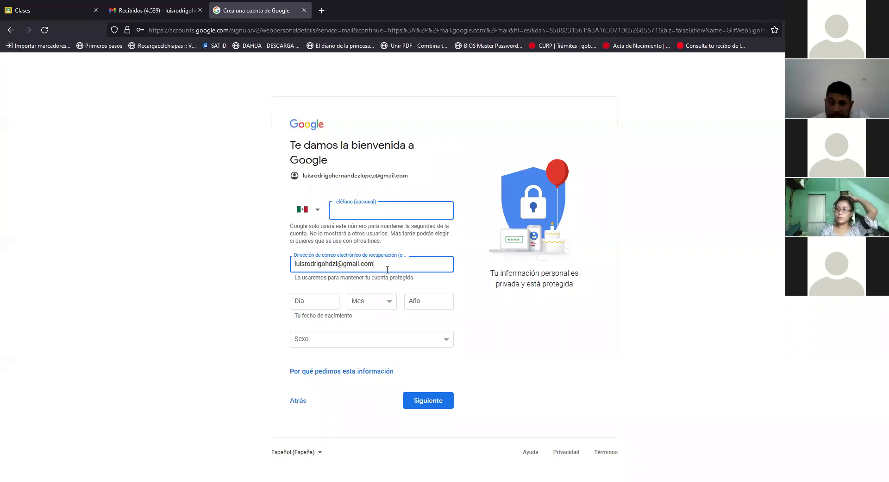
Step: Enter the recovery e-mail address, birth date (day 01) and gender, then submit with Siguiente
{"action": "left_click", "coordinate": [325, 301]}
{"action": "type", "text": "01"}
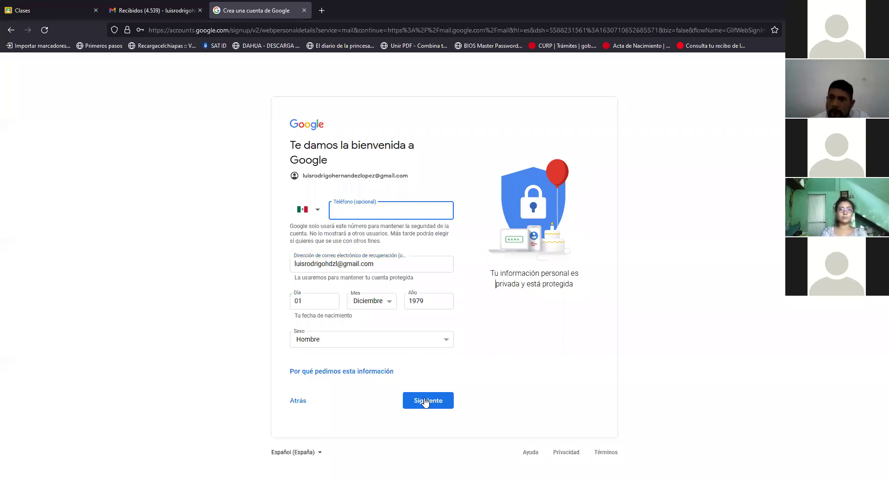
{"action": "left_click", "coordinate": [426, 402]}
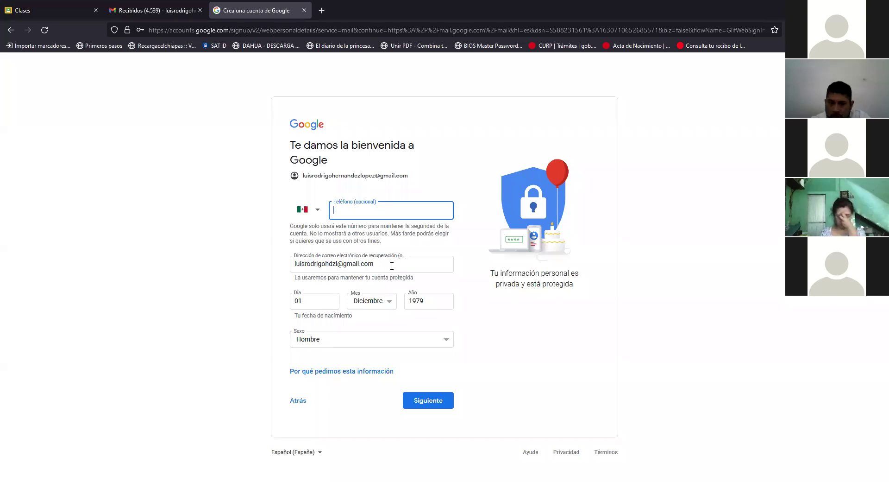
{"action": "key", "text": "Tab"}
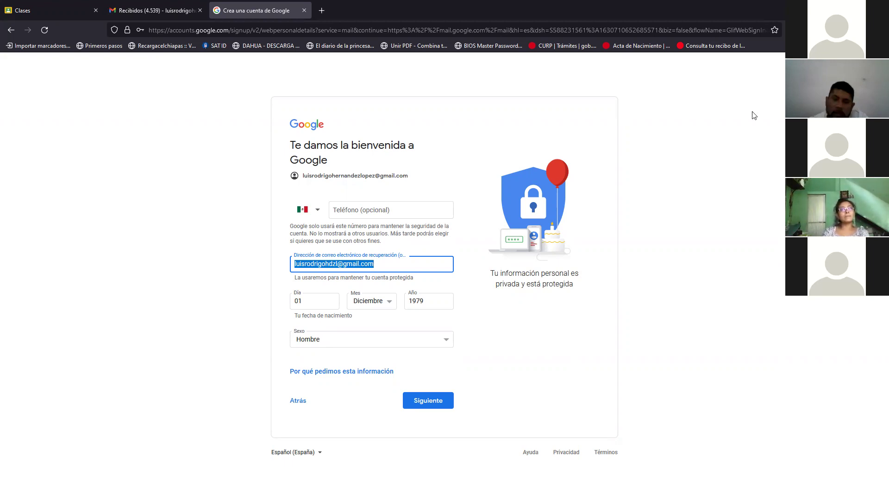
{"action": "left_click", "coordinate": [426, 405]}
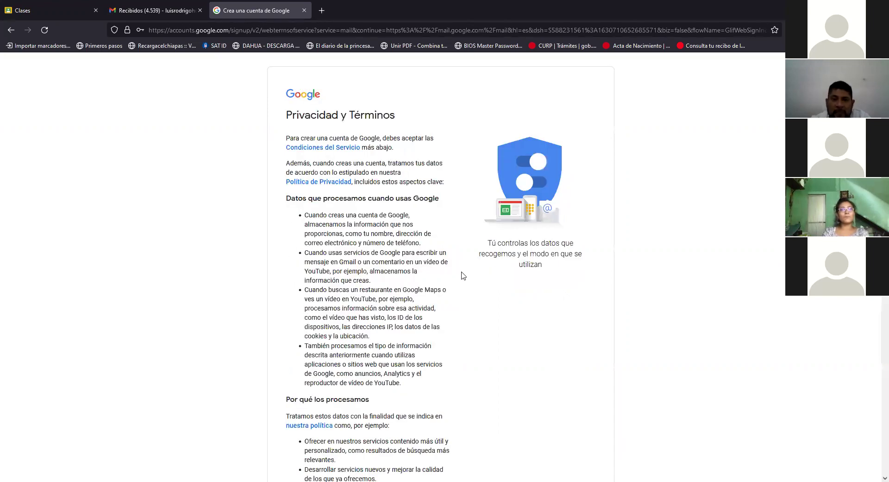
Step: Read through the Privacidad y Términos page and accept it with Acepto
{"action": "scroll", "coordinate": [463, 278], "scroll_direction": "down", "scroll_amount": 10}
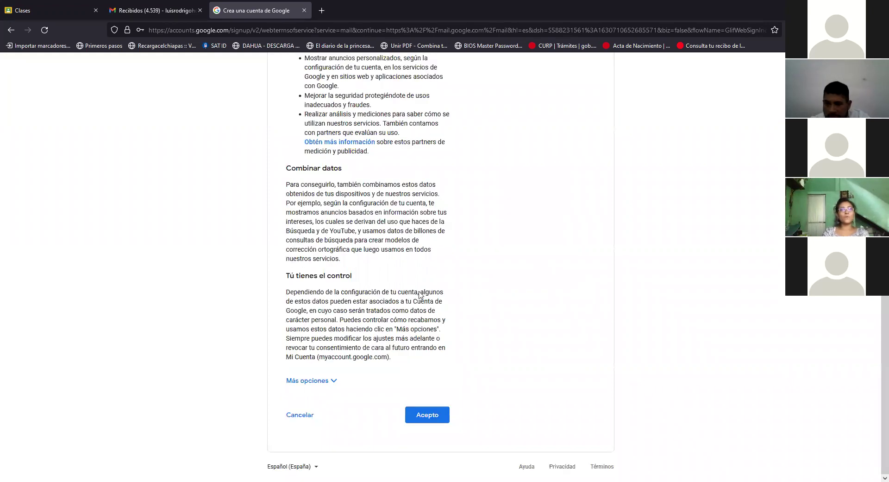
{"action": "scroll", "coordinate": [357, 238], "scroll_direction": "up", "scroll_amount": 10}
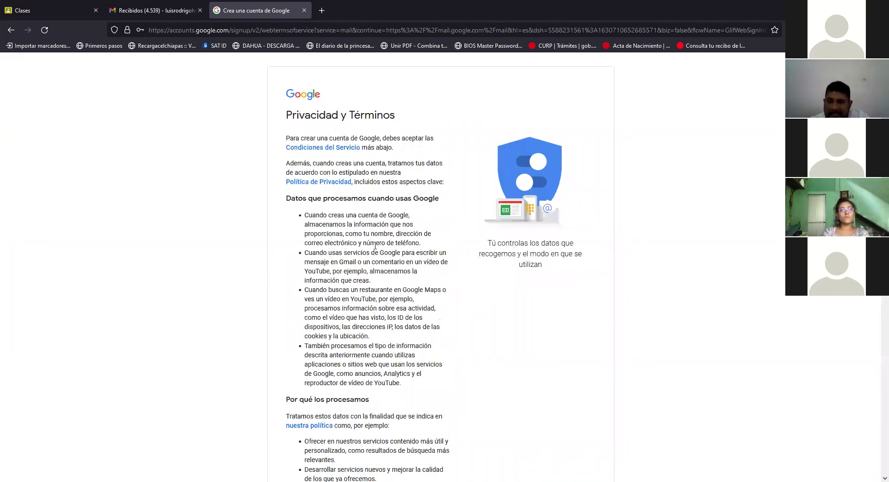
{"action": "scroll", "coordinate": [375, 245], "scroll_direction": "down", "scroll_amount": 4}
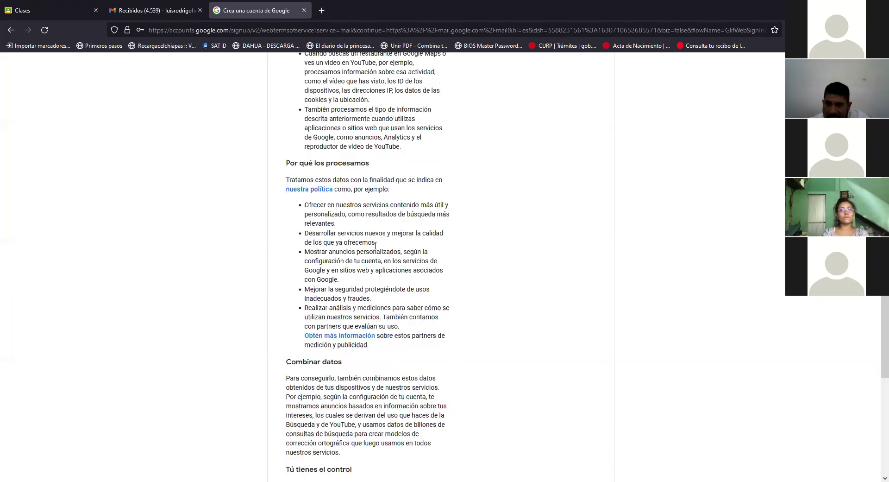
{"action": "scroll", "coordinate": [367, 291], "scroll_direction": "down", "scroll_amount": 4}
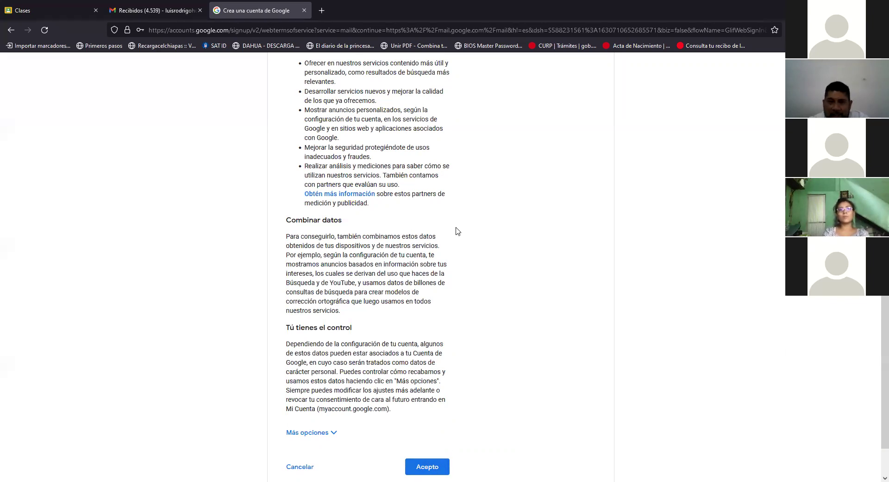
{"action": "scroll", "coordinate": [354, 201], "scroll_direction": "up", "scroll_amount": 3}
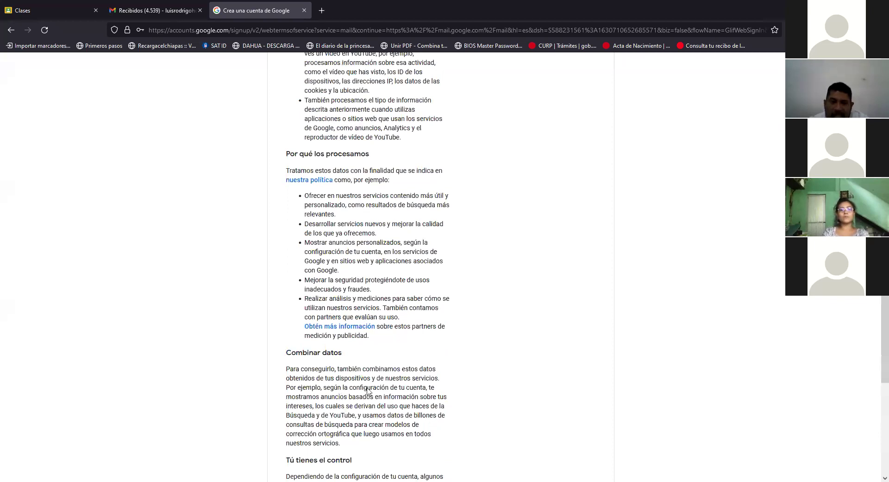
{"action": "scroll", "coordinate": [394, 414], "scroll_direction": "down", "scroll_amount": 4}
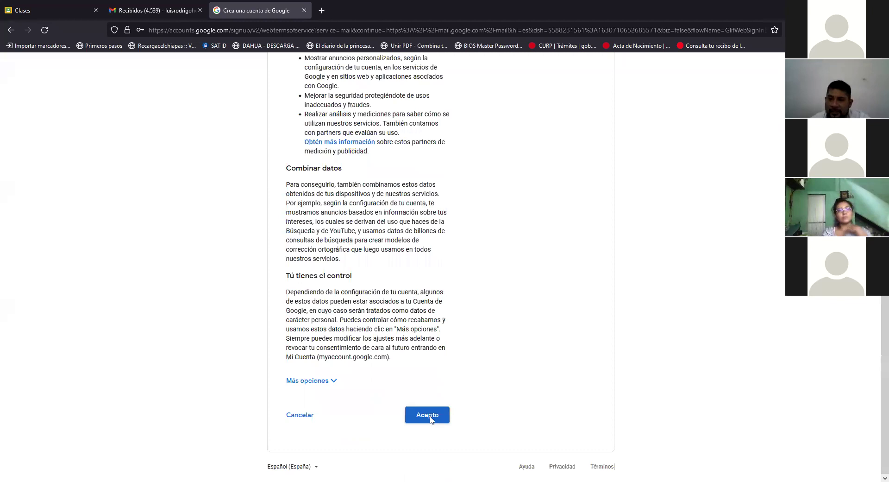
{"action": "left_click", "coordinate": [430, 419]}
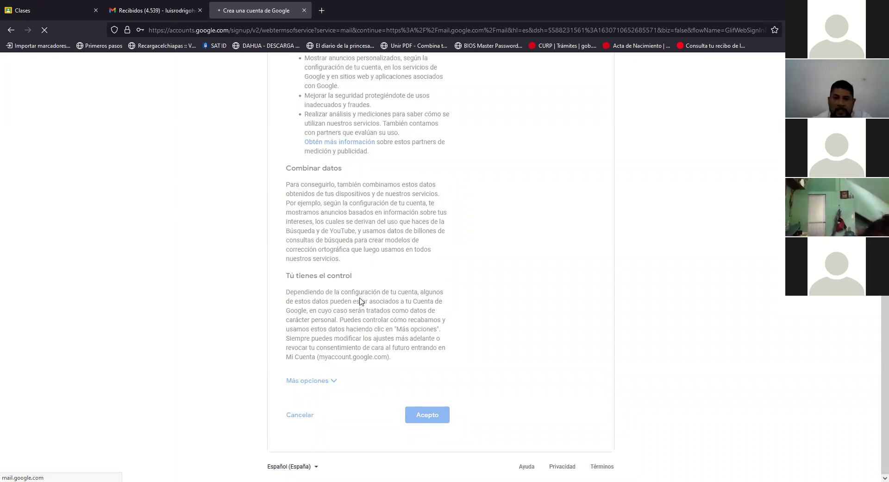
Step: Scroll back up while account creation finishes and the new Gmail inbox loads
{"action": "scroll", "coordinate": [360, 299], "scroll_direction": "up", "scroll_amount": 4}
{"action": "scroll", "coordinate": [332, 116], "scroll_direction": "up", "scroll_amount": 5}
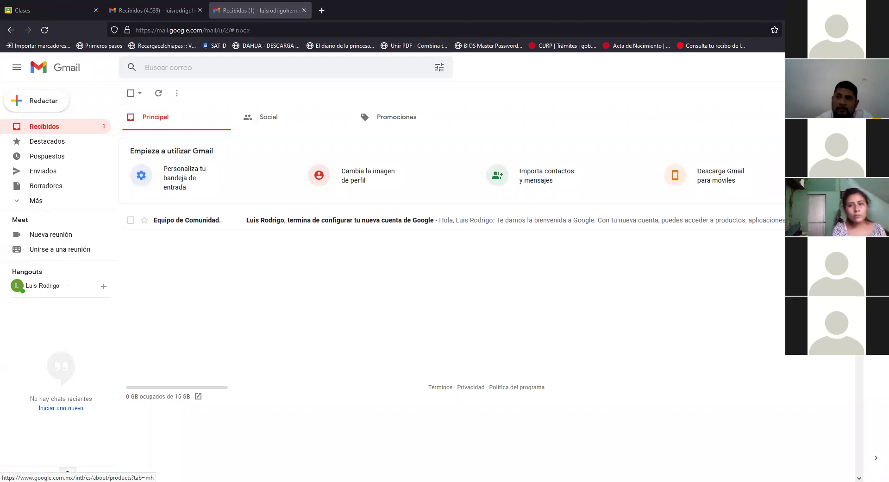
Step: Browse the Google apps list from the inbox, then close it
{"action": "left_click", "coordinate": [822, 67]}
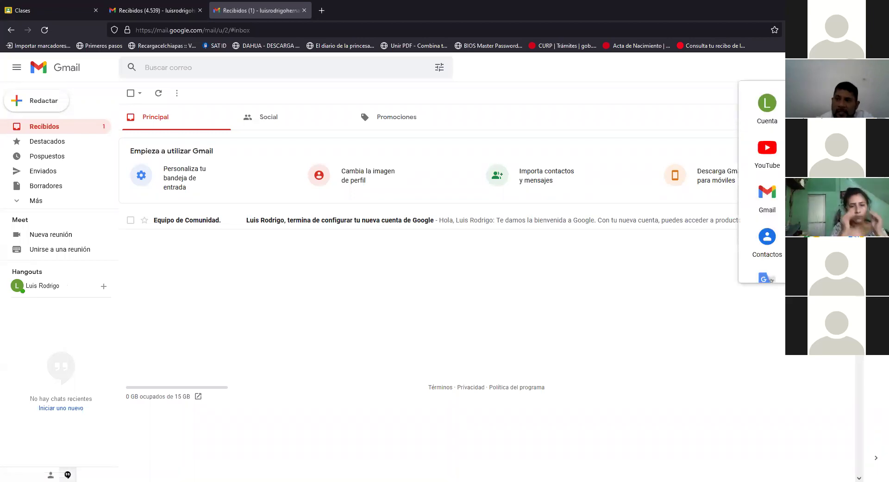
{"action": "scroll", "coordinate": [762, 181], "scroll_direction": "down", "scroll_amount": 4}
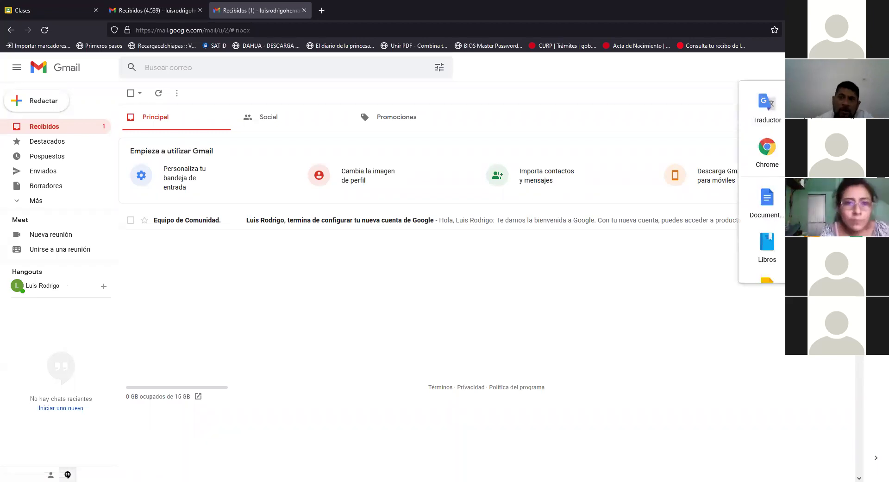
{"action": "scroll", "coordinate": [762, 181], "scroll_direction": "up", "scroll_amount": 4}
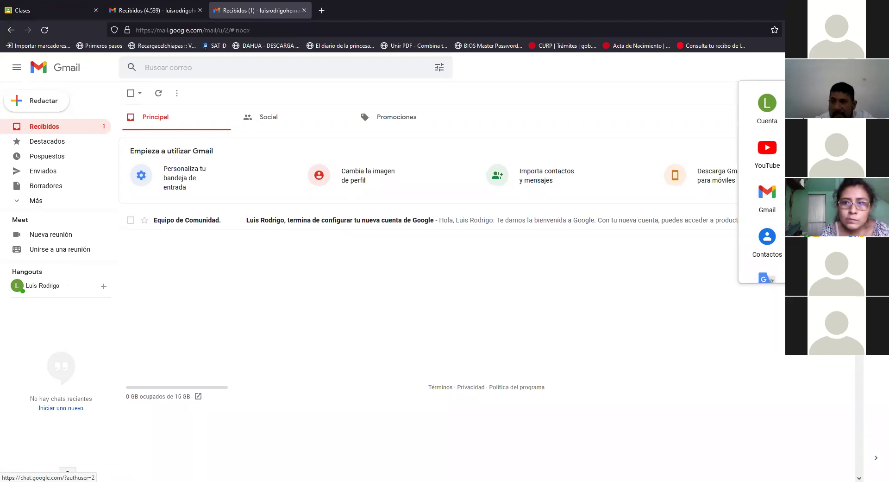
{"action": "scroll", "coordinate": [769, 260], "scroll_direction": "down", "scroll_amount": 1}
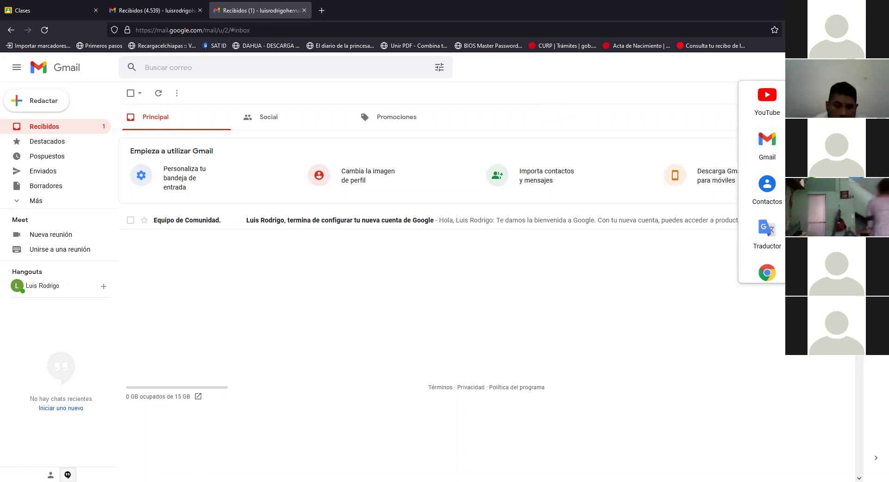
{"action": "key", "text": "Escape"}
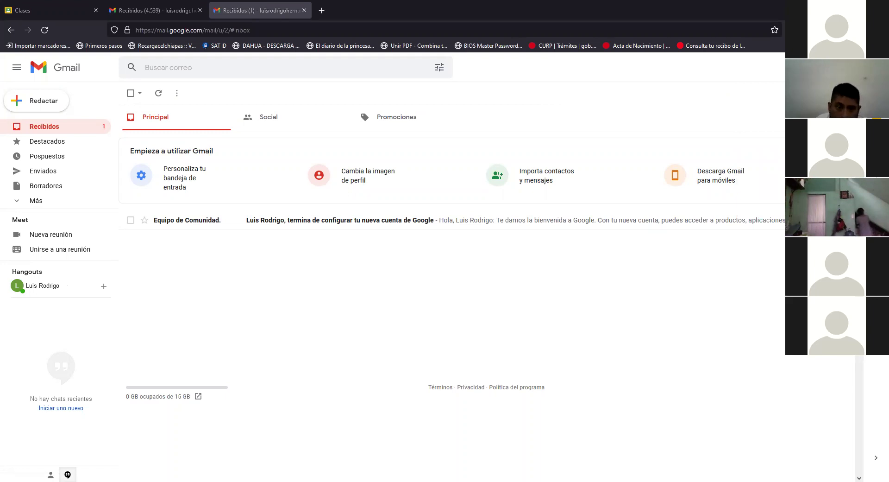
{"action": "key", "text": "alt+Down"}
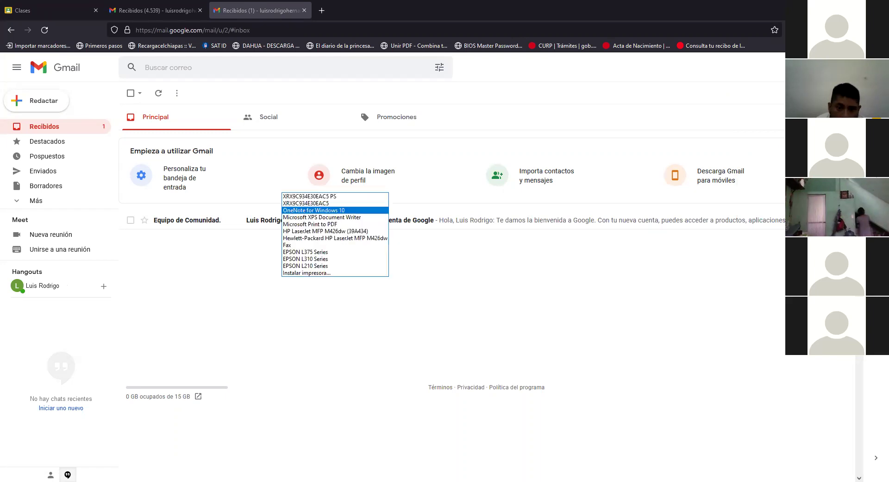
{"action": "key", "text": "Escape"}
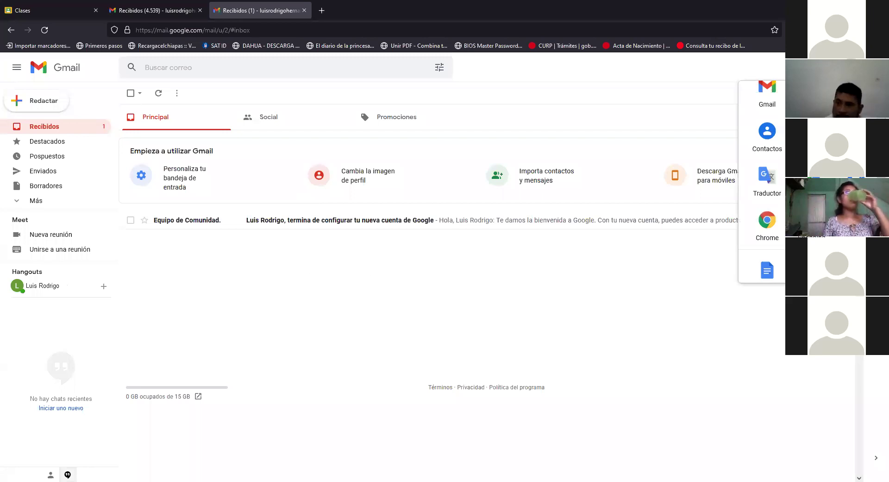
Step: Scroll up and down through the new account's Google apps list, then close it
{"action": "scroll", "coordinate": [762, 186], "scroll_direction": "down", "scroll_amount": 1}
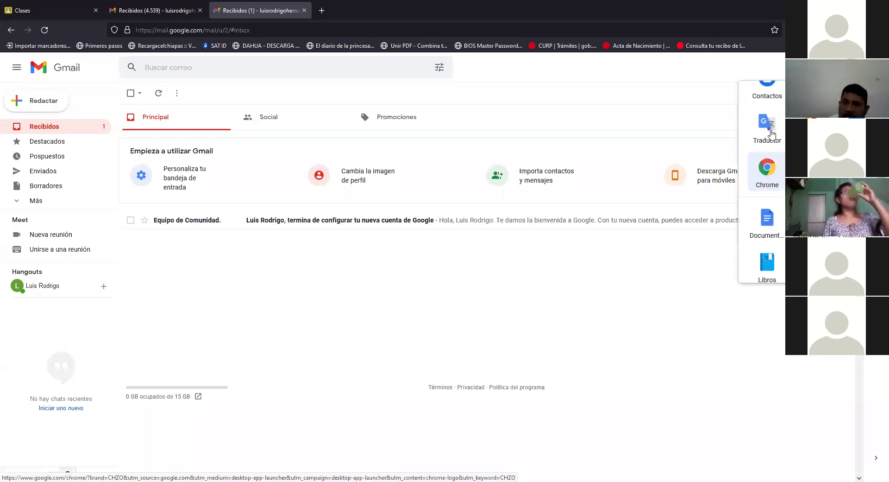
{"action": "scroll", "coordinate": [762, 185], "scroll_direction": "down", "scroll_amount": 2}
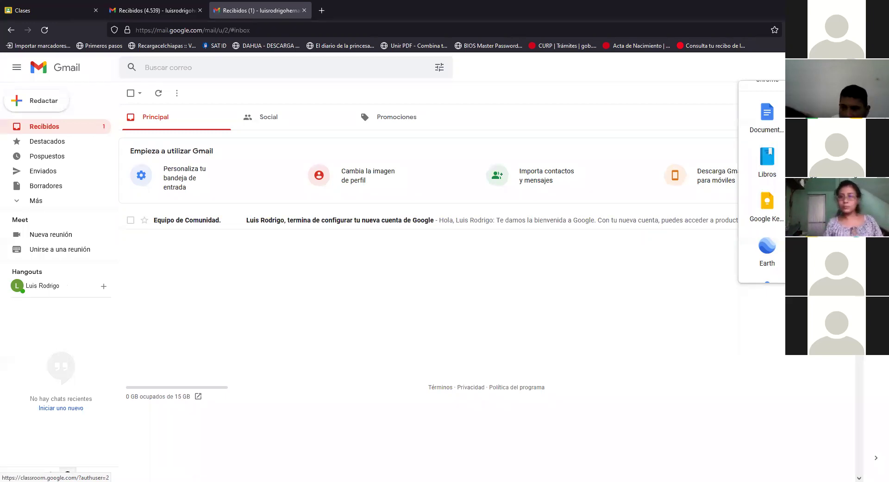
{"action": "scroll", "coordinate": [761, 185], "scroll_direction": "up", "scroll_amount": 2}
{"action": "scroll", "coordinate": [762, 186], "scroll_direction": "down", "scroll_amount": 2}
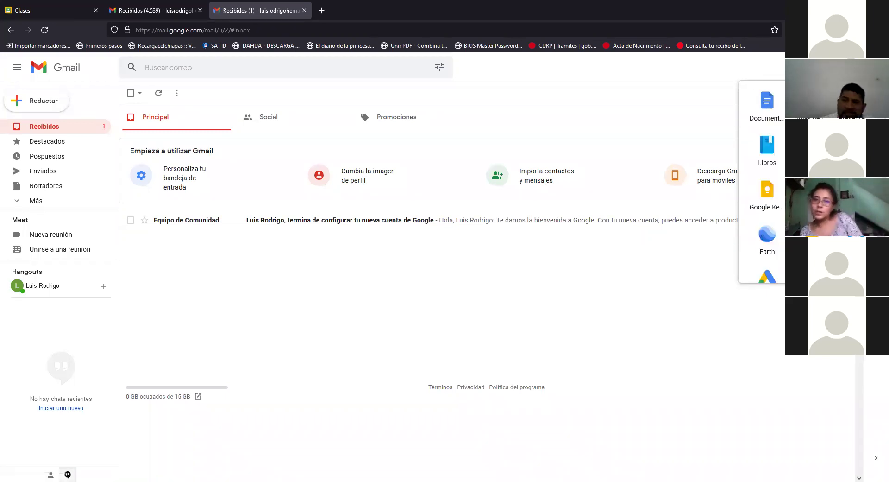
{"action": "scroll", "coordinate": [762, 186], "scroll_direction": "up", "scroll_amount": 2}
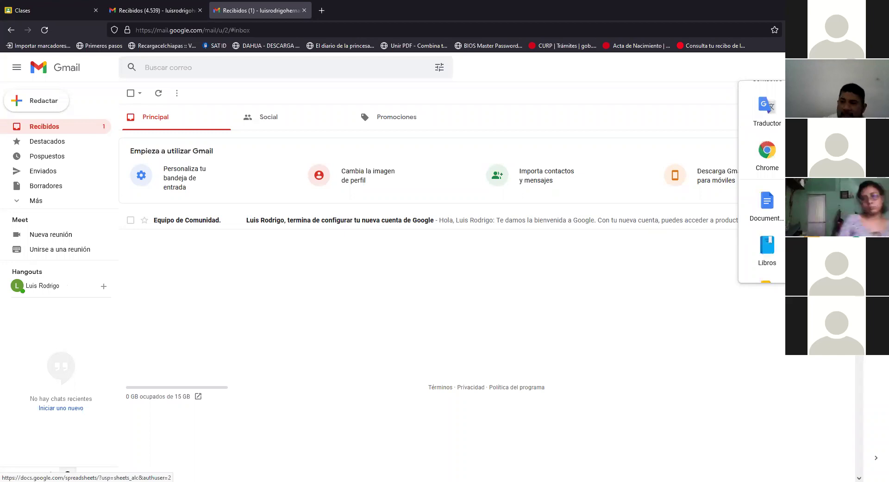
{"action": "scroll", "coordinate": [762, 186], "scroll_direction": "down", "scroll_amount": 4}
{"action": "scroll", "coordinate": [762, 185], "scroll_direction": "up", "scroll_amount": 3}
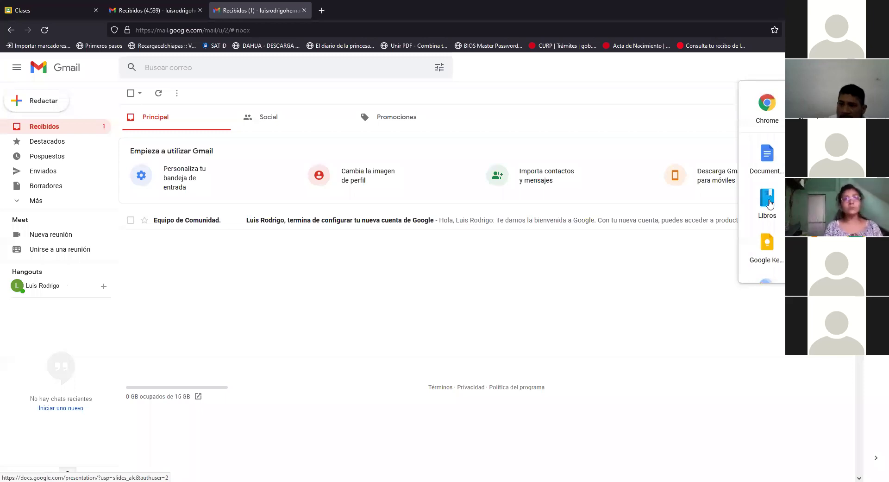
{"action": "scroll", "coordinate": [764, 195], "scroll_direction": "up", "scroll_amount": 3}
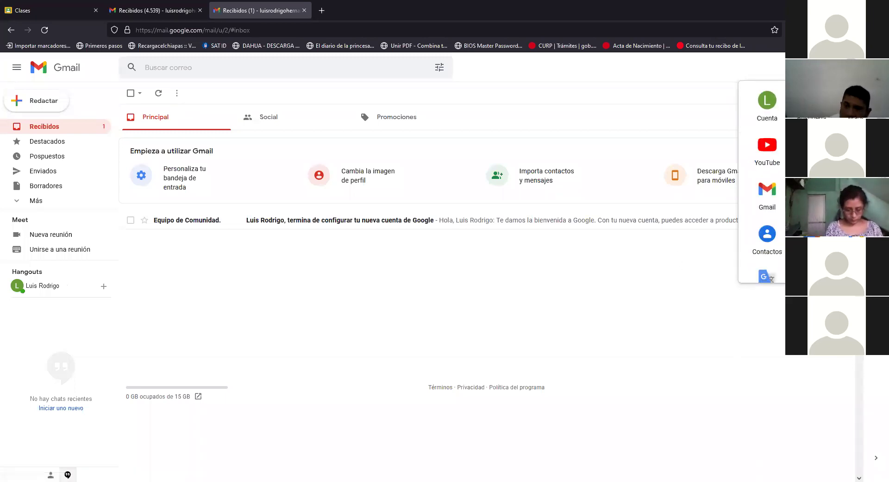
{"action": "scroll", "coordinate": [767, 208], "scroll_direction": "down", "scroll_amount": 3}
{"action": "left_click", "coordinate": [570, 300]}
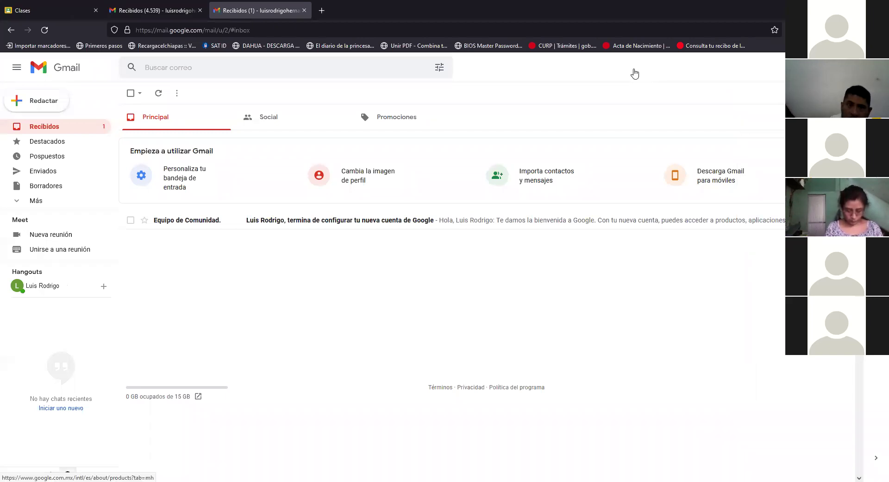
Step: Reload the Gmail inbox and launch Classroom from the Google apps list in a new tab
{"action": "key", "text": "F5"}
{"action": "left_click", "coordinate": [829, 67]}
{"action": "scroll", "coordinate": [816, 185], "scroll_direction": "down", "scroll_amount": 5}
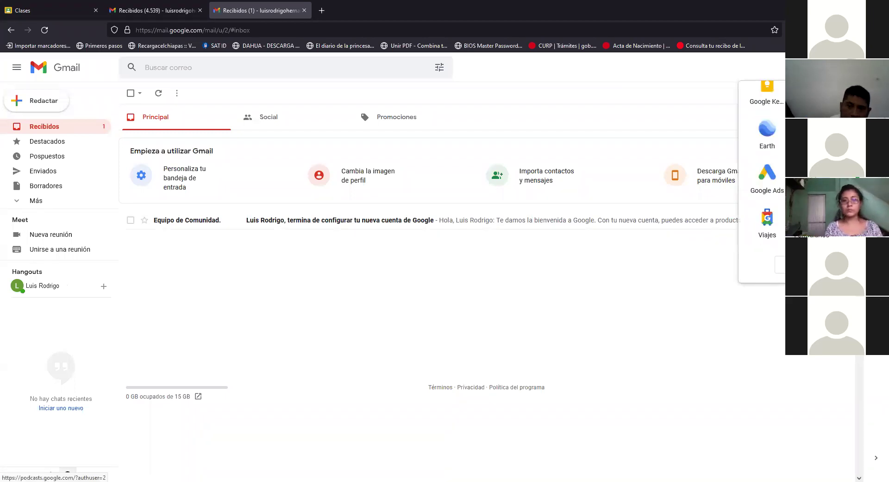
{"action": "scroll", "coordinate": [782, 215], "scroll_direction": "up", "scroll_amount": 4}
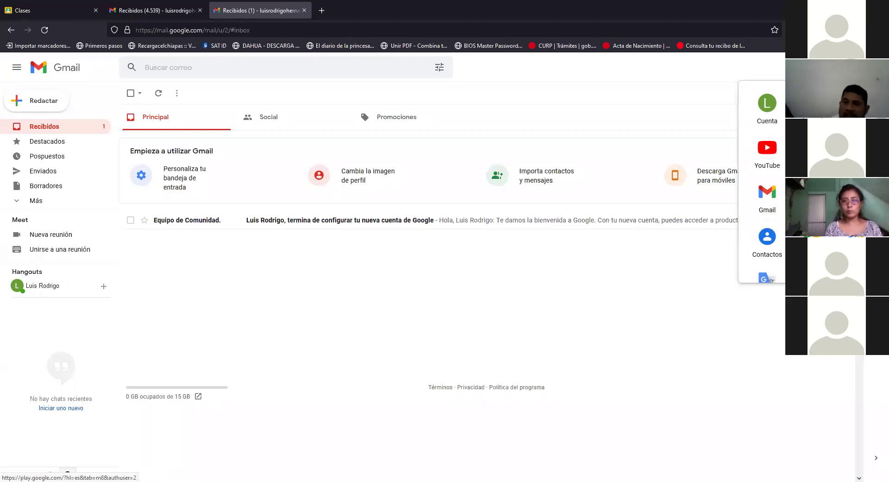
{"action": "scroll", "coordinate": [769, 279], "scroll_direction": "down", "scroll_amount": 5}
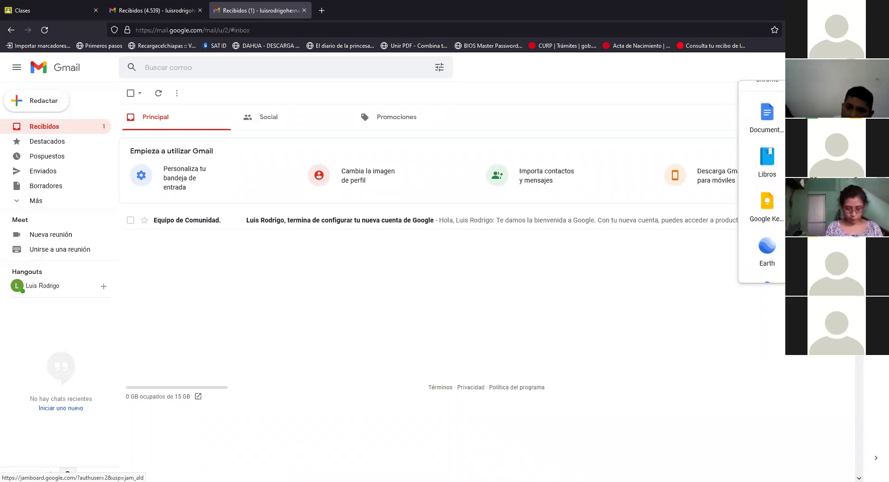
{"action": "left_click", "coordinate": [859, 204]}
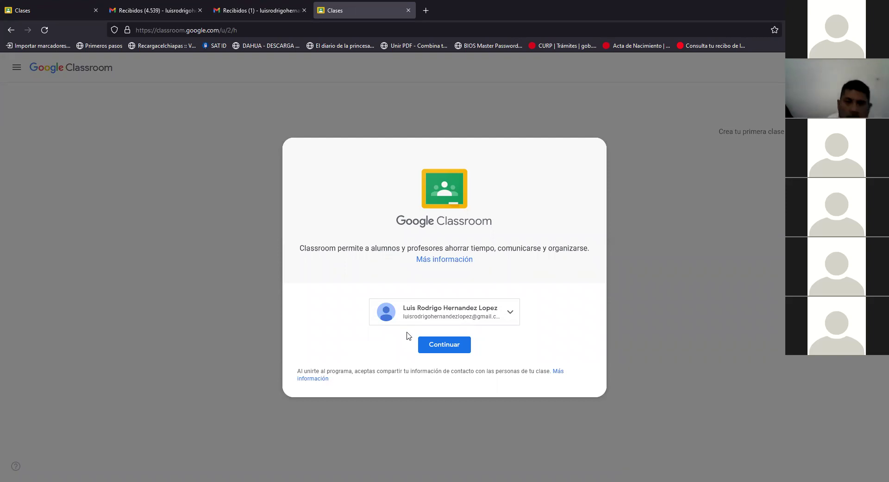
Step: Switch Classroom to the newly created account in the account chooser and continue with Continuar
{"action": "left_click", "coordinate": [446, 312]}
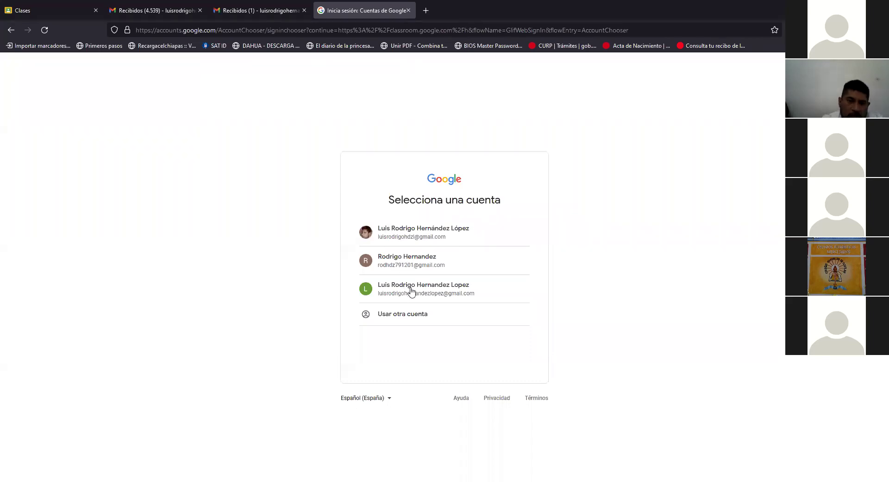
{"action": "left_click", "coordinate": [410, 290]}
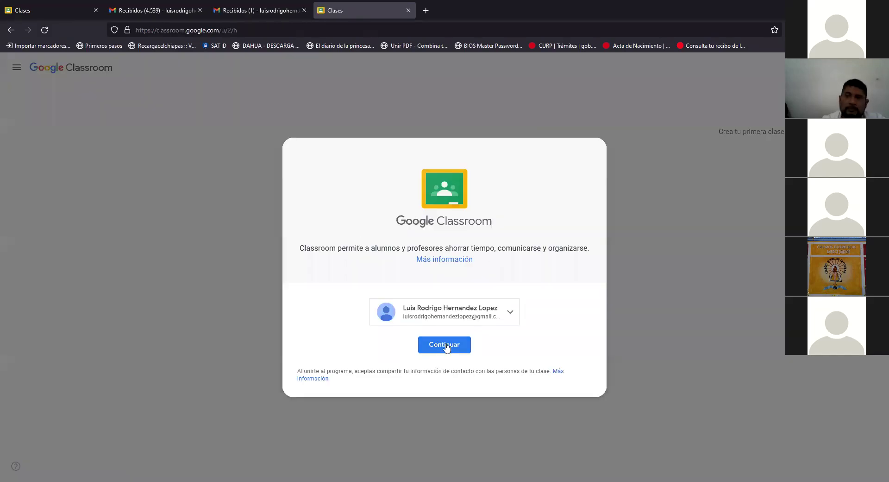
{"action": "left_click", "coordinate": [445, 345]}
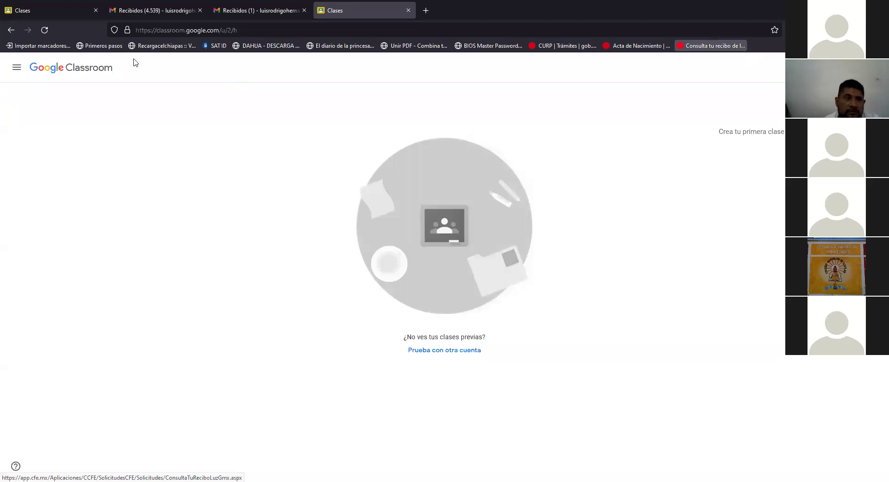
Step: Look at the main account's inbox (4,539 messages), then go back to the new account's inbox
{"action": "left_click", "coordinate": [131, 12]}
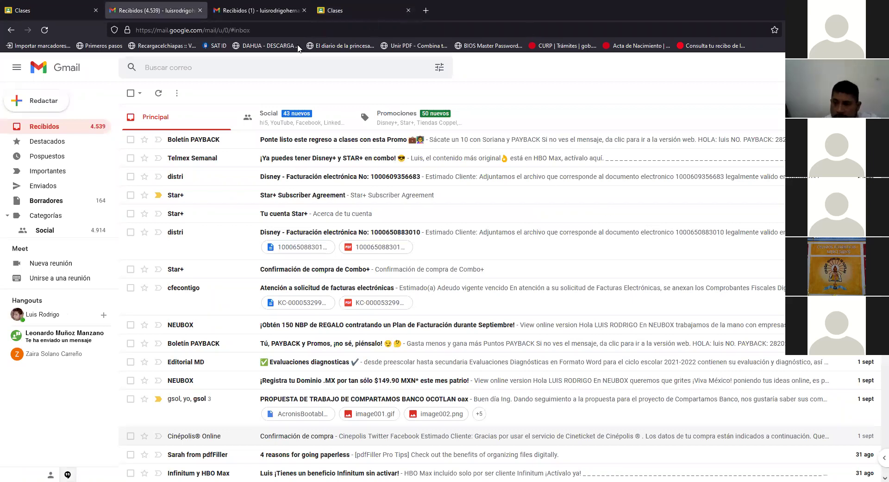
{"action": "key", "text": "ctrl+Tab"}
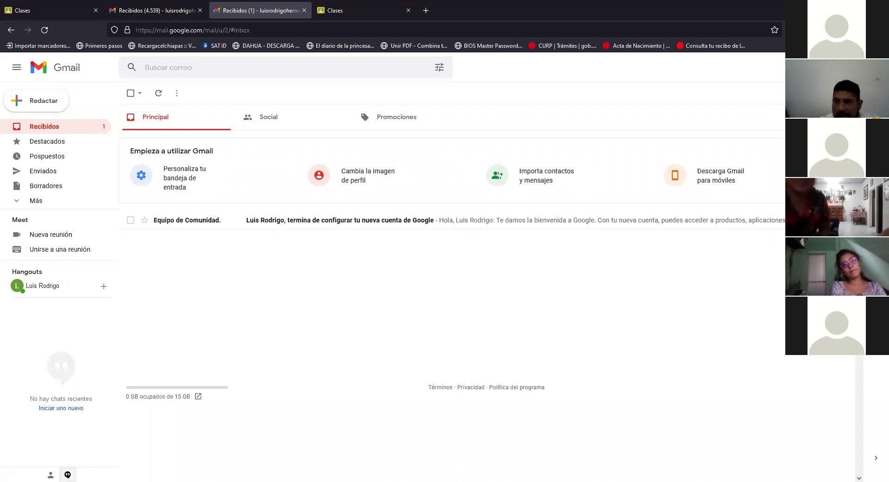
Step: Browse the Google apps list, then return to the new account's Classroom tab
{"action": "left_click", "coordinate": [848, 67]}
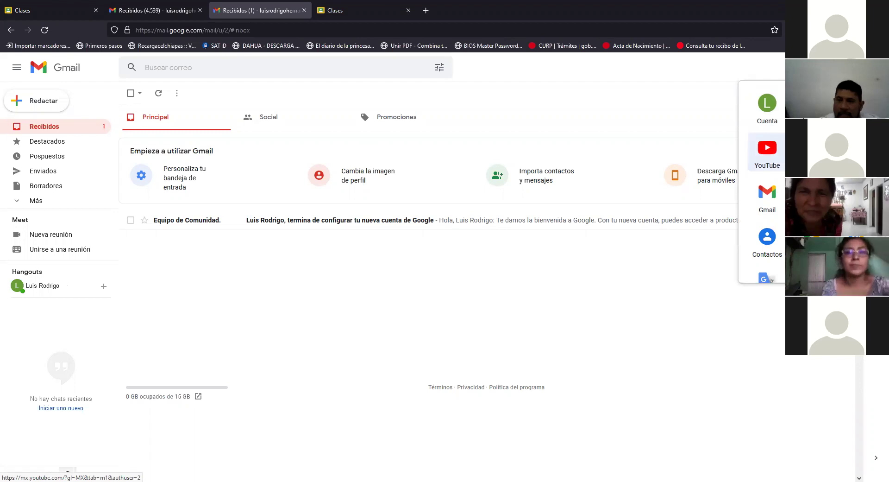
{"action": "scroll", "coordinate": [767, 208], "scroll_direction": "down", "scroll_amount": 3}
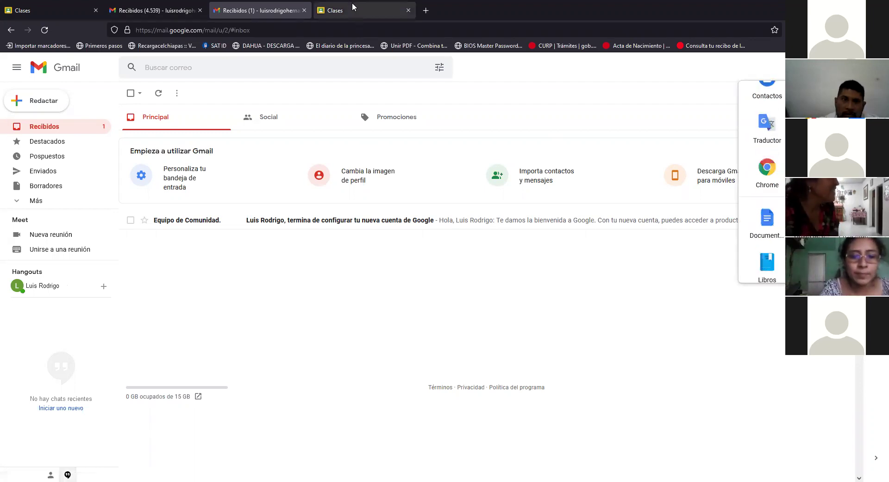
{"action": "left_click", "coordinate": [357, 11]}
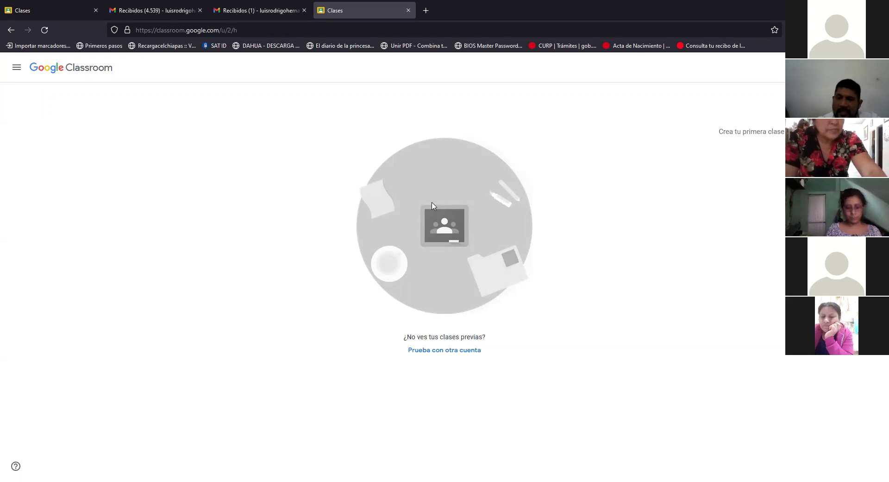
{"action": "left_click", "coordinate": [32, 5]}
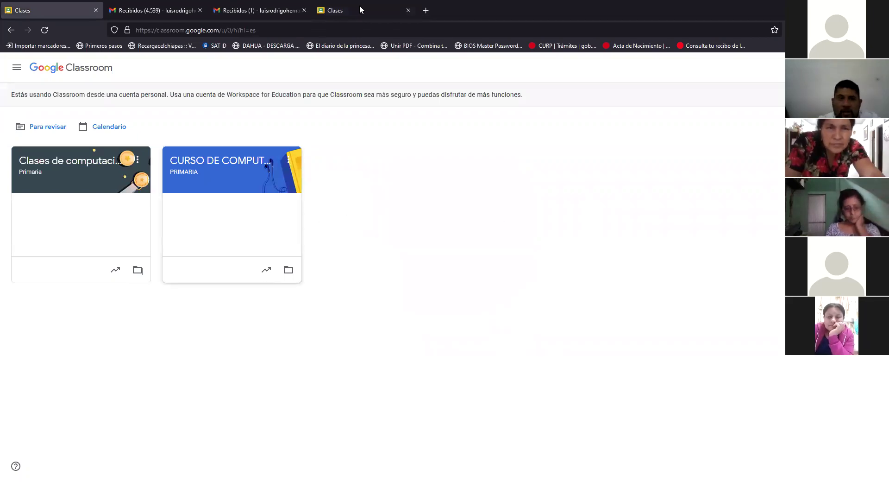
{"action": "left_click", "coordinate": [264, 11]}
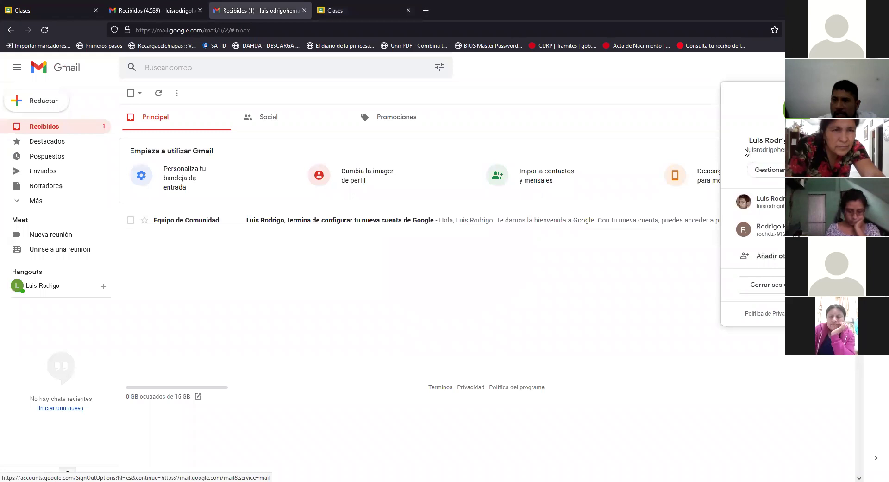
{"action": "left_click_drag", "start_coordinate": [747, 152], "coordinate": [748, 147]}
{"action": "left_click", "coordinate": [747, 155]}
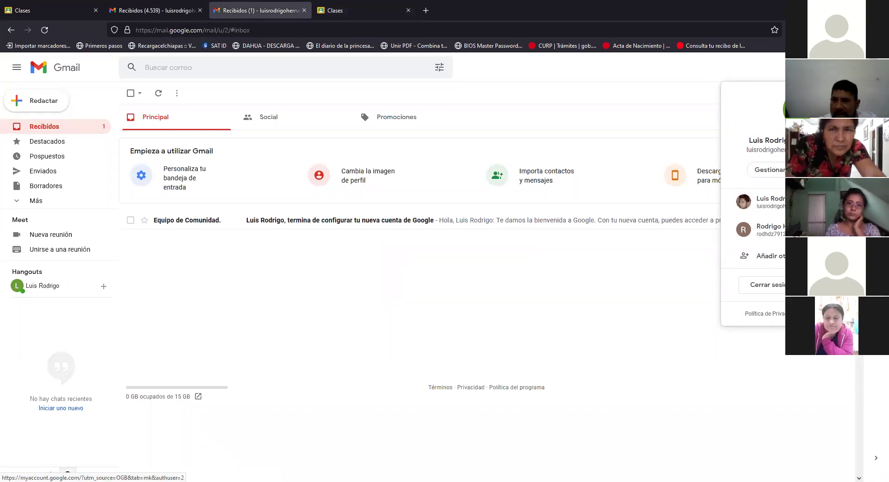
{"action": "left_click_drag", "start_coordinate": [747, 153], "coordinate": [773, 153]}
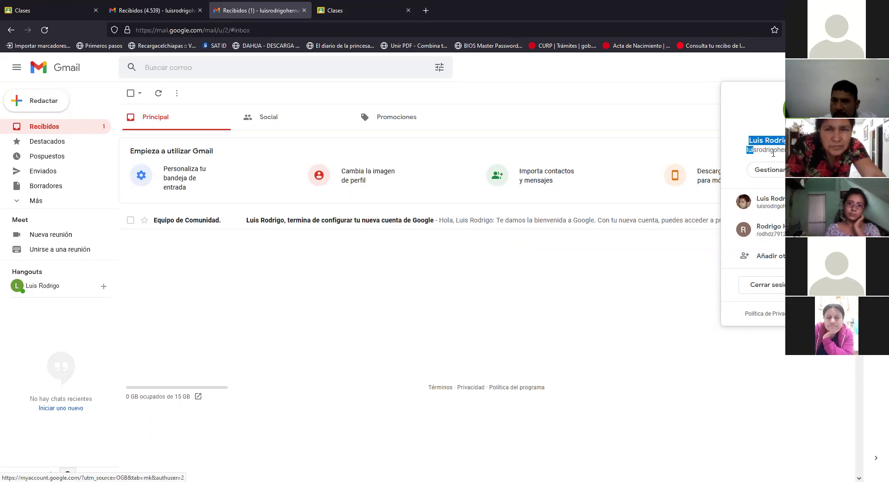
{"action": "left_click", "coordinate": [749, 152]}
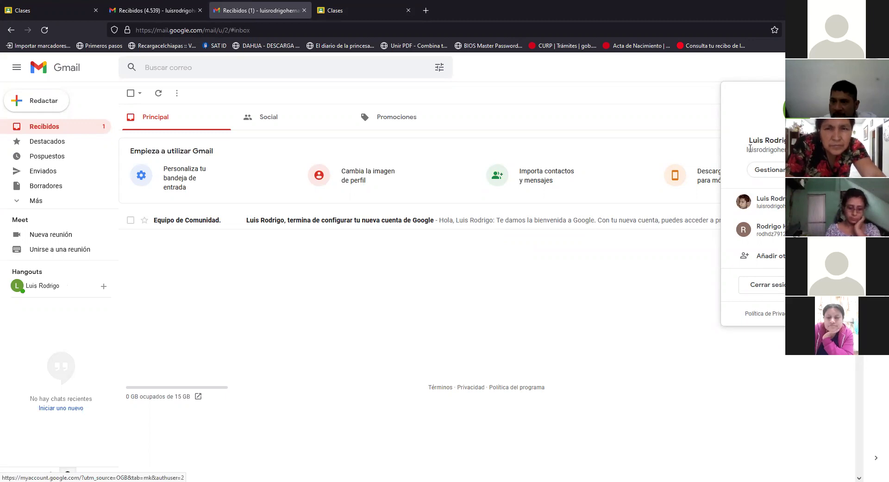
{"action": "left_click", "coordinate": [44, 4]}
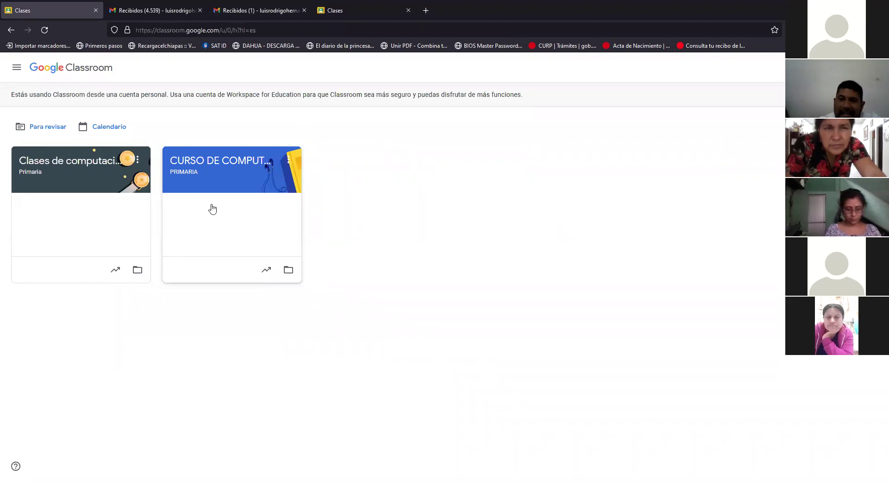
Step: In CURSO DE COMPUTACION's Personas page, start a student invitation and type the new account's address
{"action": "left_click", "coordinate": [243, 162]}
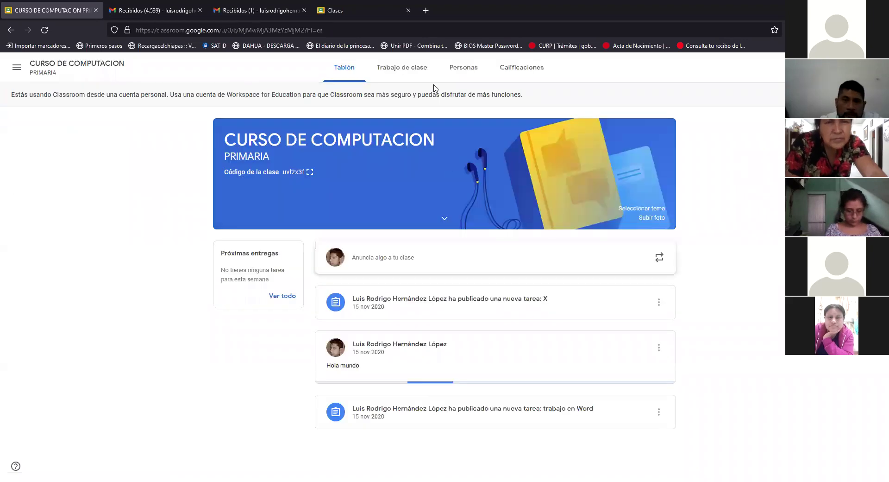
{"action": "left_click", "coordinate": [461, 70]}
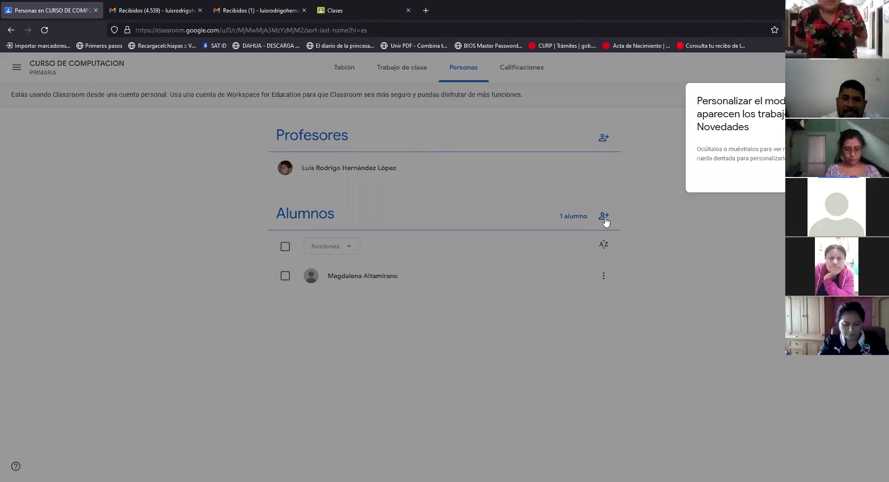
{"action": "left_click", "coordinate": [465, 119]}
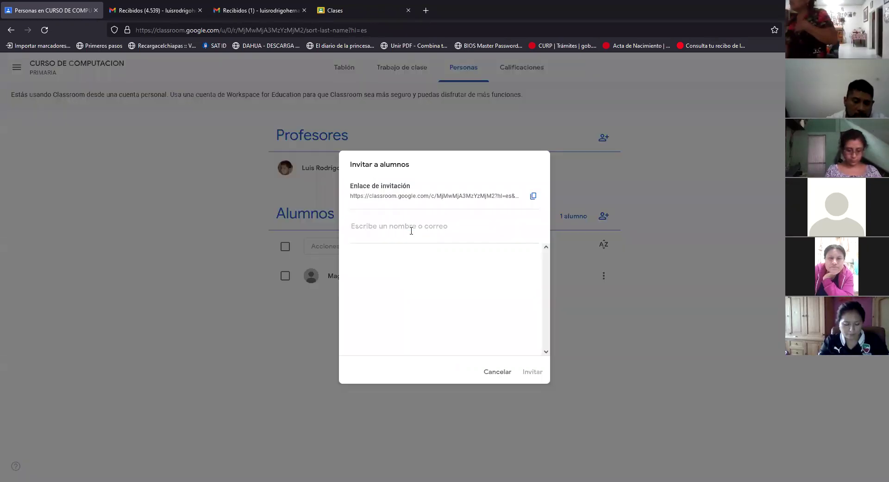
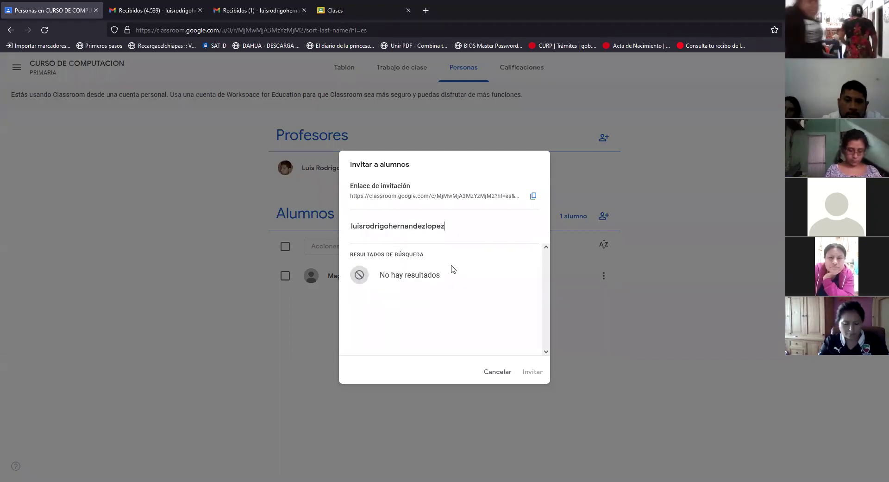
Step: Confirm the new address in Gmail, then select it in the search results and click Invitar
{"action": "left_click", "coordinate": [315, 11]}
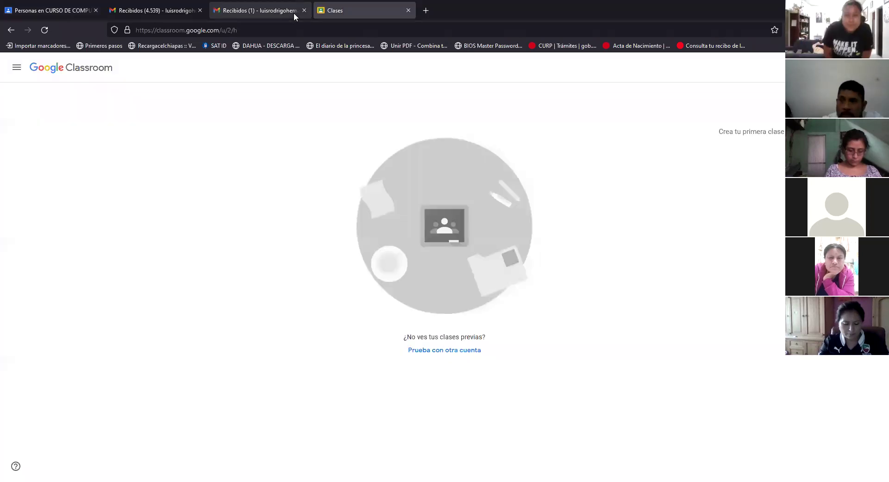
{"action": "left_click", "coordinate": [264, 6]}
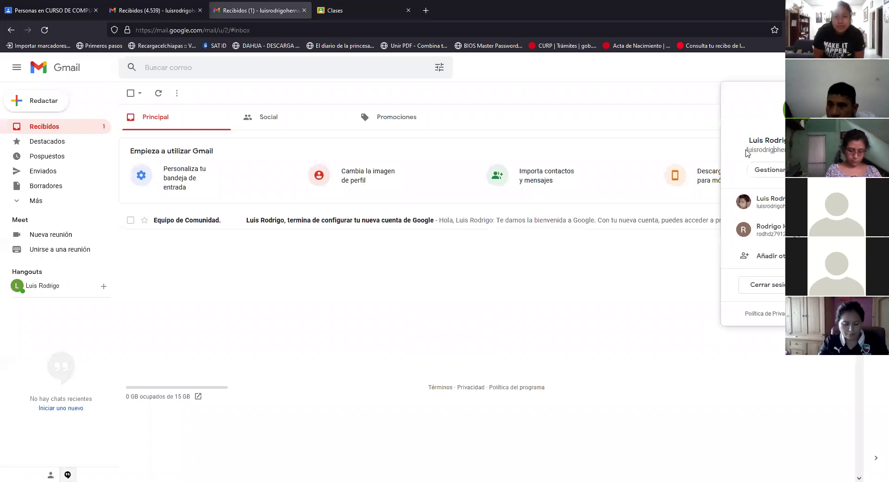
{"action": "triple_click", "coordinate": [774, 150]}
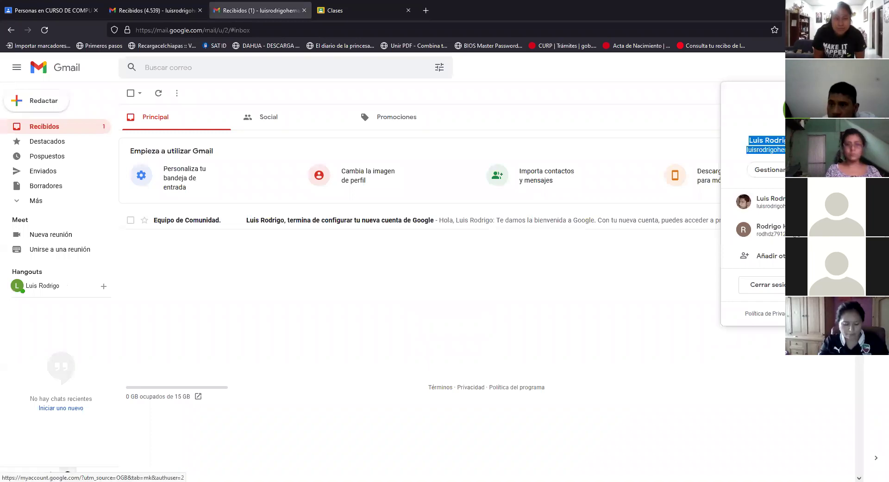
{"action": "right_click", "coordinate": [769, 155]}
{"action": "key", "text": "Escape"}
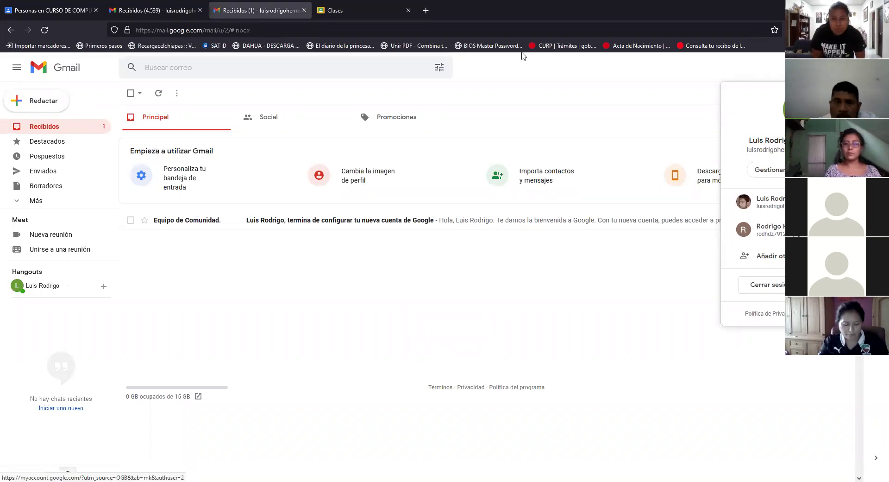
{"action": "left_click", "coordinate": [345, 7]}
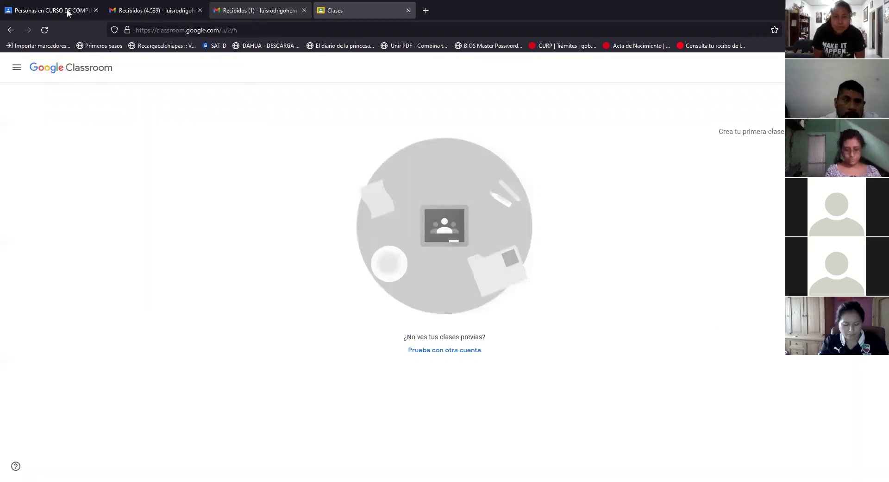
{"action": "key", "text": "ctrl+2"}
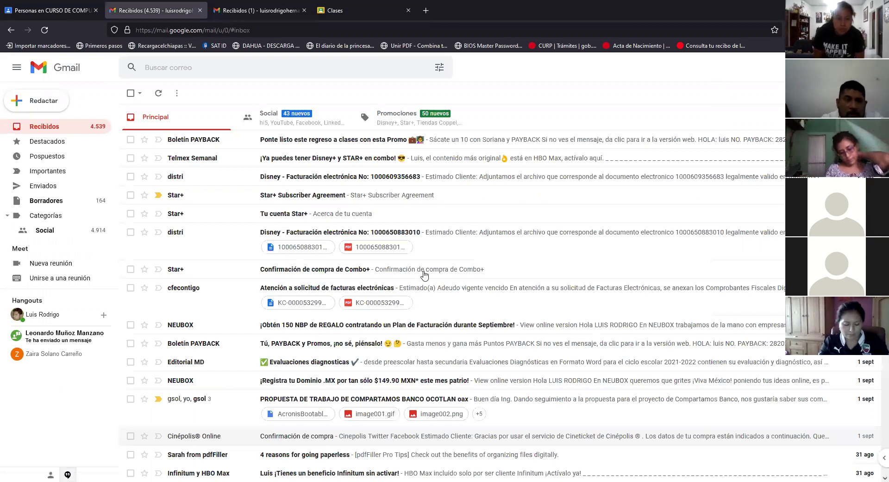
{"action": "key", "text": "ctrl+shift+Tab"}
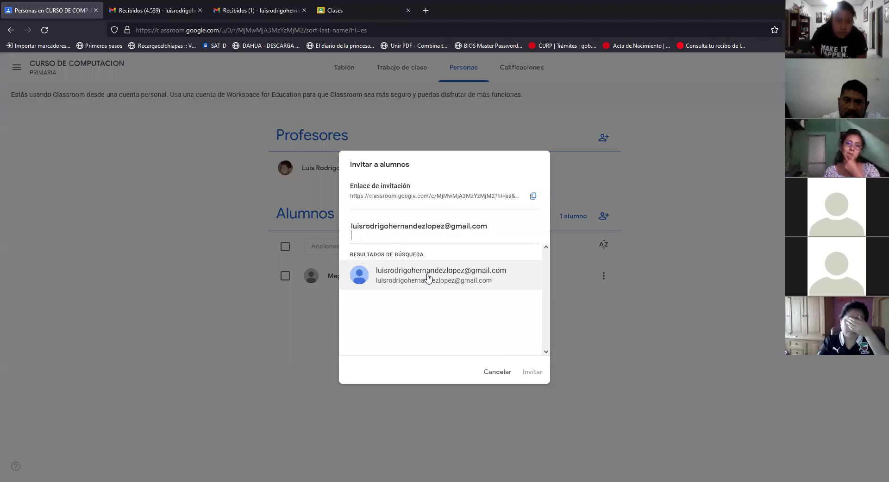
{"action": "left_click", "coordinate": [427, 277]}
{"action": "left_click", "coordinate": [533, 373]}
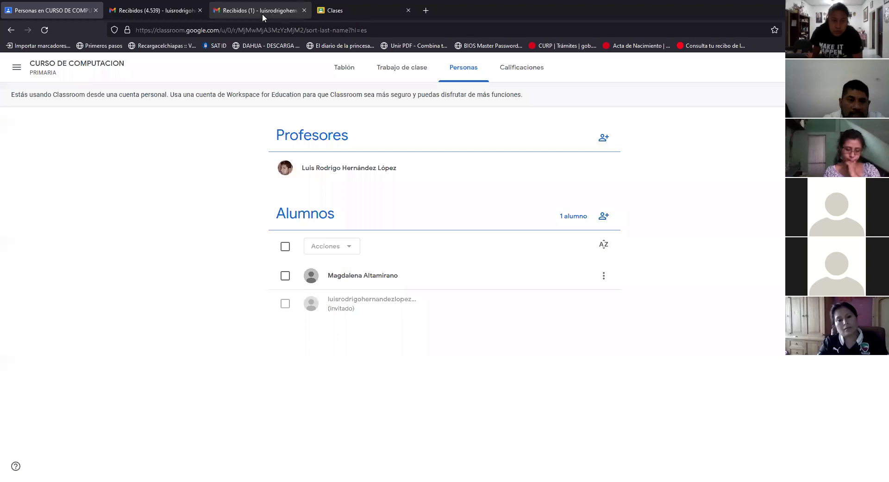
Step: Switch to the new account's Gmail inbox and wait for the class invitation email
{"action": "left_click", "coordinate": [262, 13]}
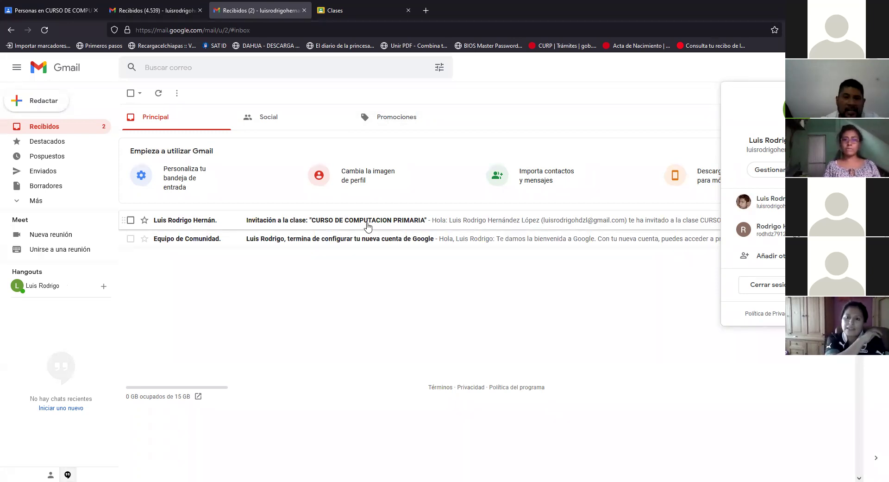
Step: Open the 'Invitación a la clase' email and join the class with its Unirme button
{"action": "key", "text": "Escape"}
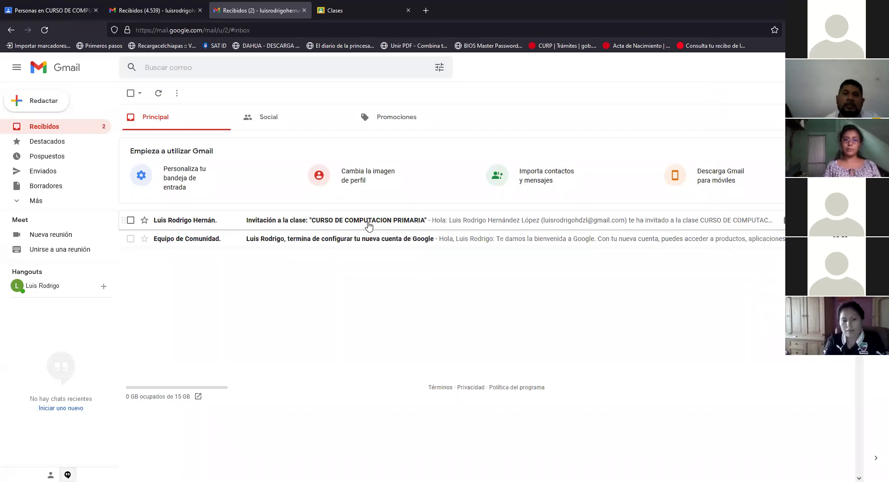
{"action": "left_click", "coordinate": [369, 225]}
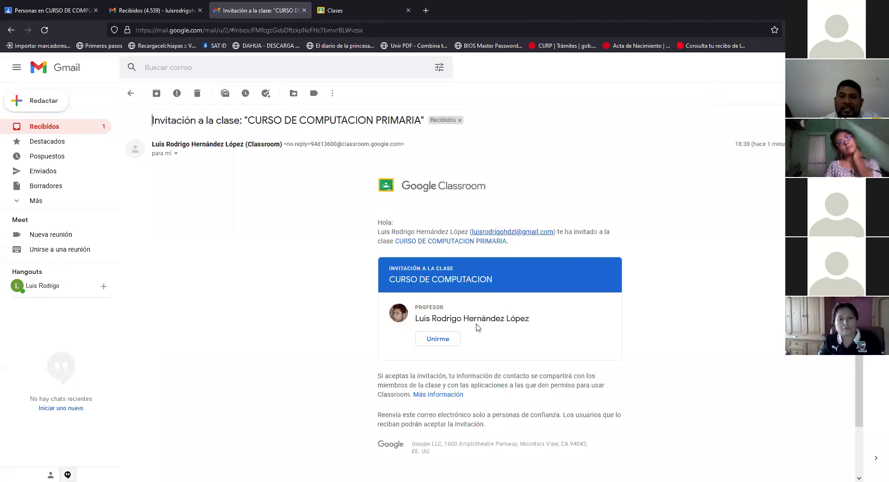
{"action": "scroll", "coordinate": [500, 313], "scroll_direction": "down", "scroll_amount": 1}
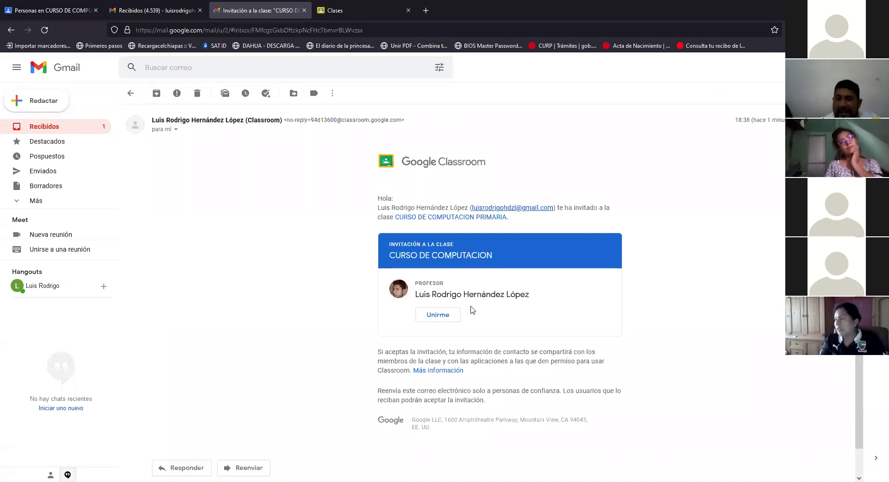
{"action": "scroll", "coordinate": [472, 310], "scroll_direction": "down", "scroll_amount": 1}
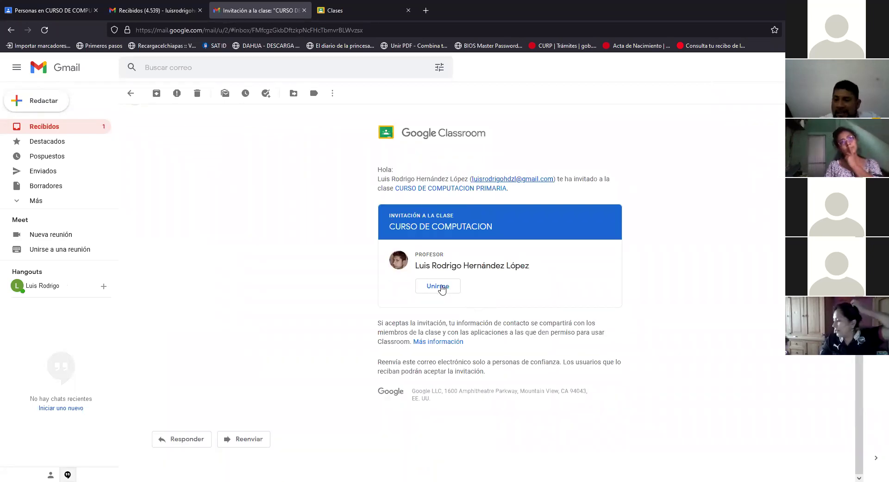
{"action": "left_click", "coordinate": [442, 287]}
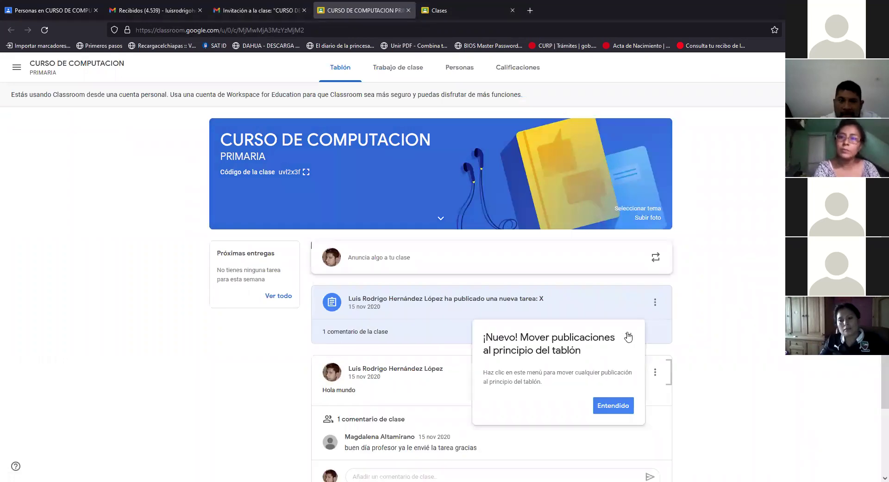
Step: Dismiss the tip about moving posts, review the class stream and open the announcement box
{"action": "left_click", "coordinate": [262, 164]}
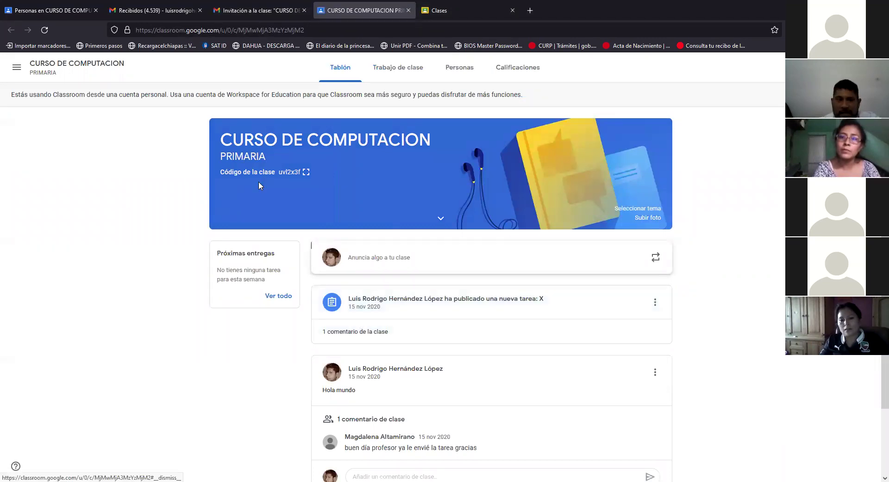
{"action": "scroll", "coordinate": [422, 289], "scroll_direction": "down", "scroll_amount": 1}
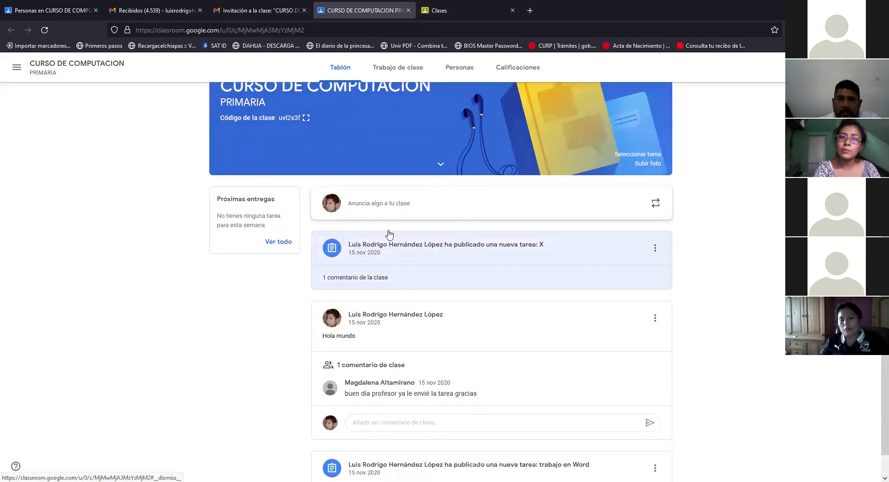
{"action": "scroll", "coordinate": [390, 234], "scroll_direction": "down", "scroll_amount": 1}
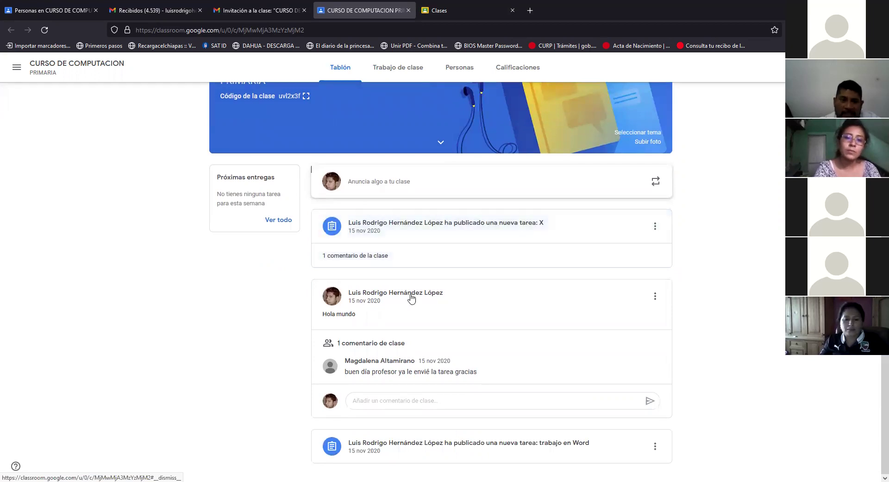
{"action": "scroll", "coordinate": [332, 256], "scroll_direction": "up", "scroll_amount": 2}
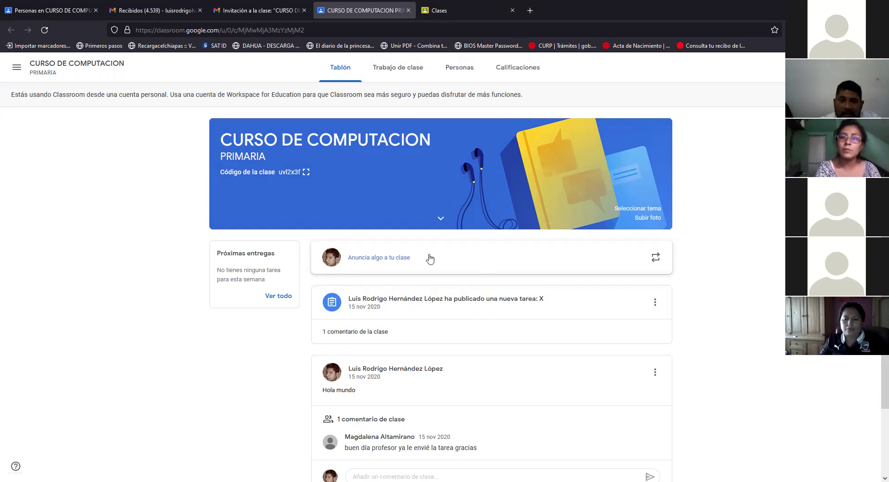
{"action": "left_click", "coordinate": [403, 261]}
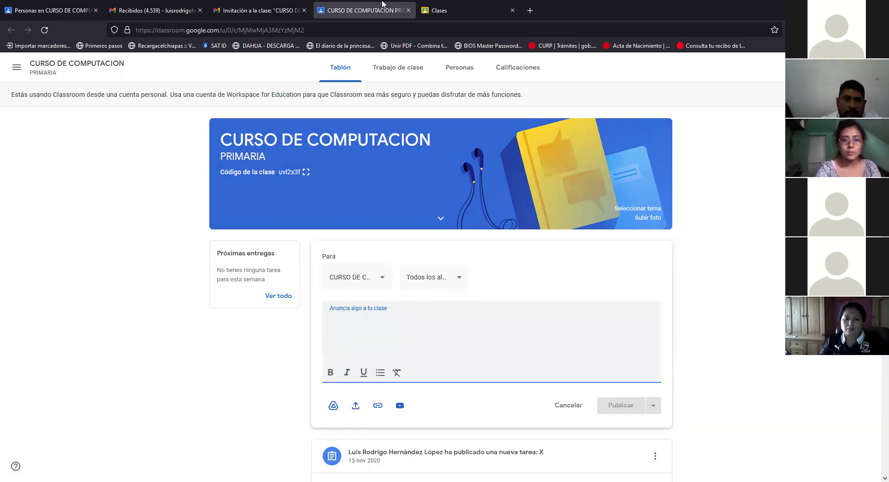
Step: Close the class stream tab and return to the 'Personas en CURSO DE COMPUTACION' list
{"action": "key", "text": "ctrl+Tab"}
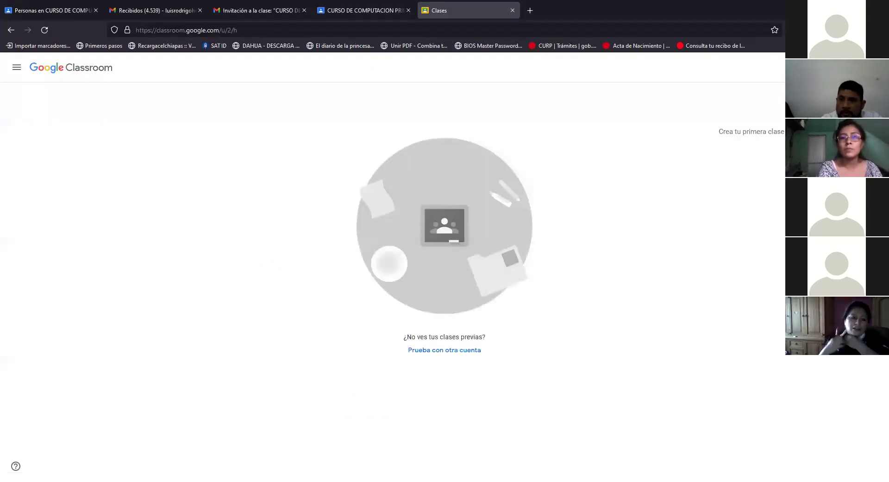
{"action": "left_click", "coordinate": [357, 12]}
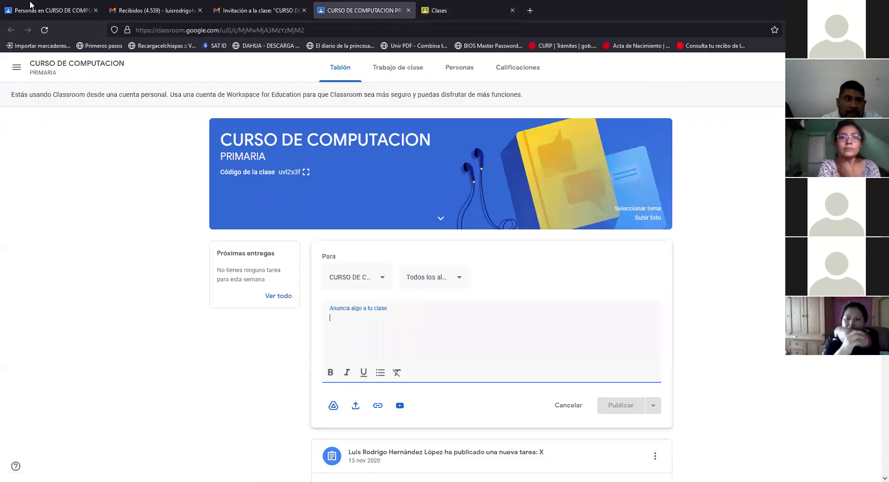
{"action": "key", "text": "ctrl+w"}
{"action": "left_click", "coordinate": [54, 12]}
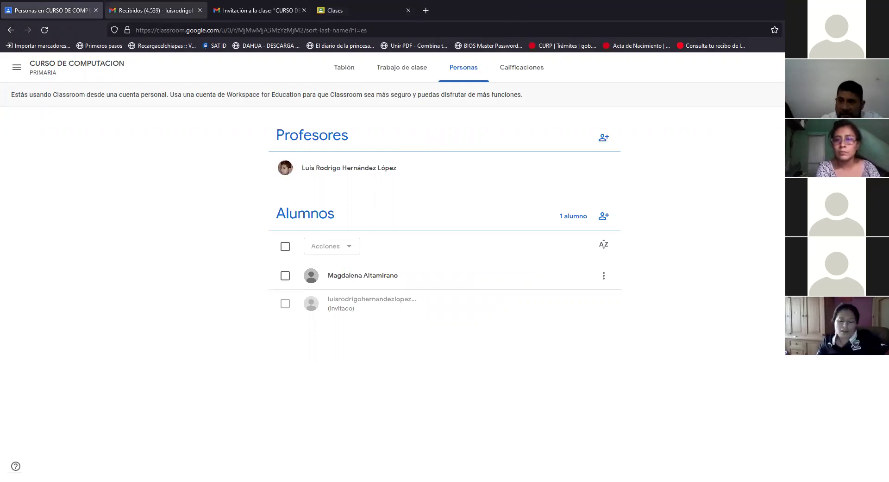
Step: Sign out of the Google account and close the Gmail and invitation tabs
{"action": "left_click", "coordinate": [870, 67]}
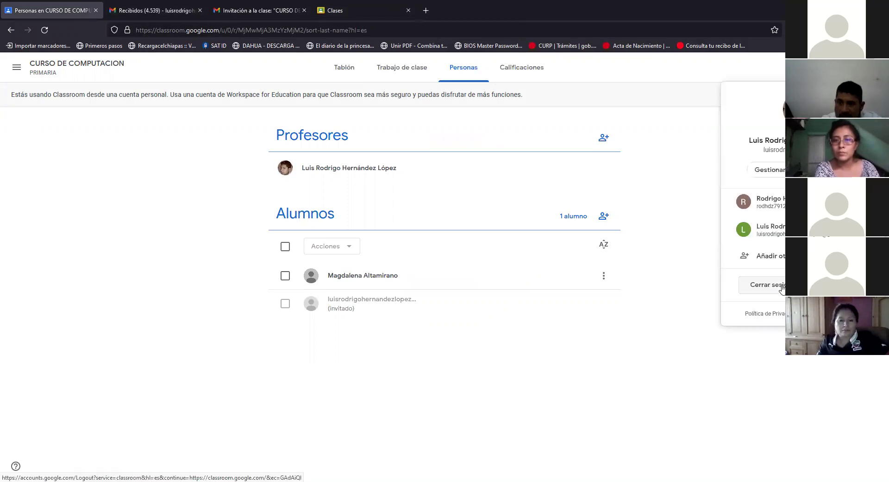
{"action": "left_click", "coordinate": [782, 289]}
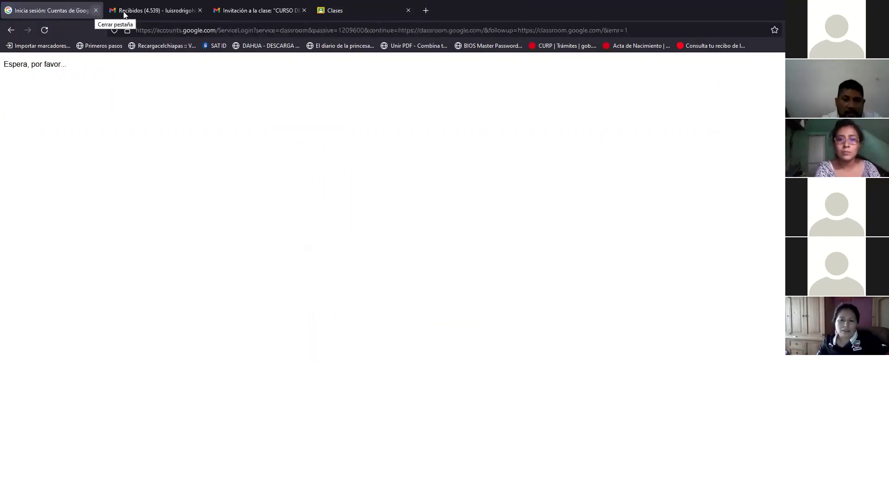
{"action": "left_click", "coordinate": [200, 11]}
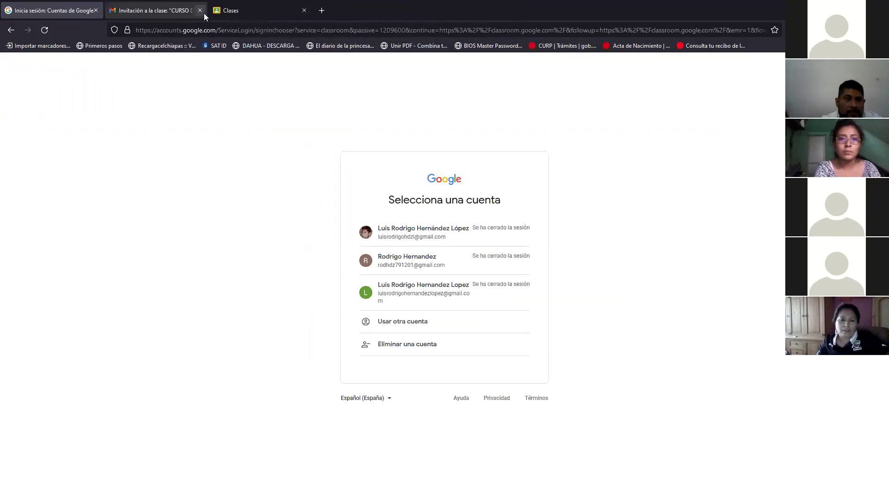
{"action": "left_click", "coordinate": [200, 11]}
{"action": "left_click", "coordinate": [200, 10]}
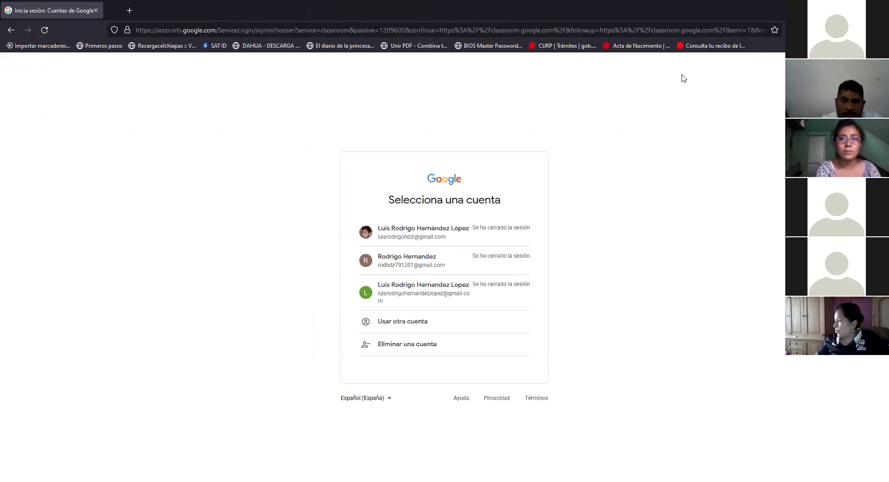
Step: Sign back in with the new account using its password
{"action": "left_click", "coordinate": [405, 285]}
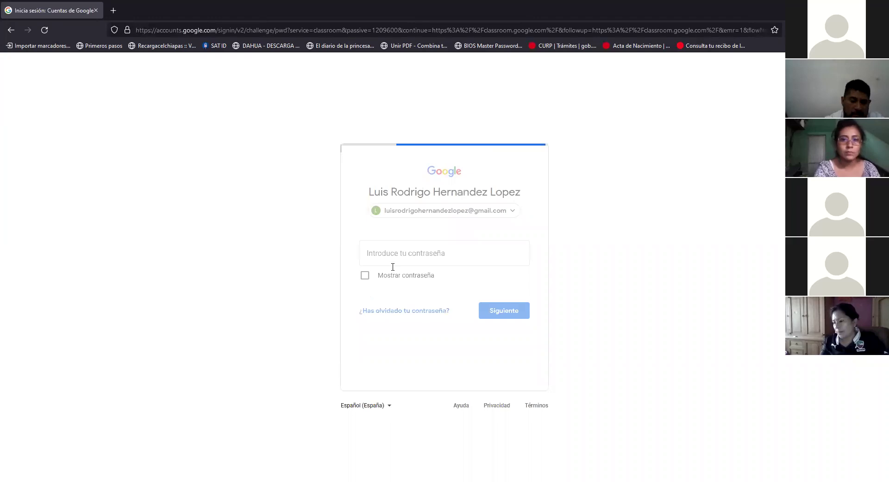
{"action": "type", "text": "••••••••"}
{"action": "key", "text": "Return"}
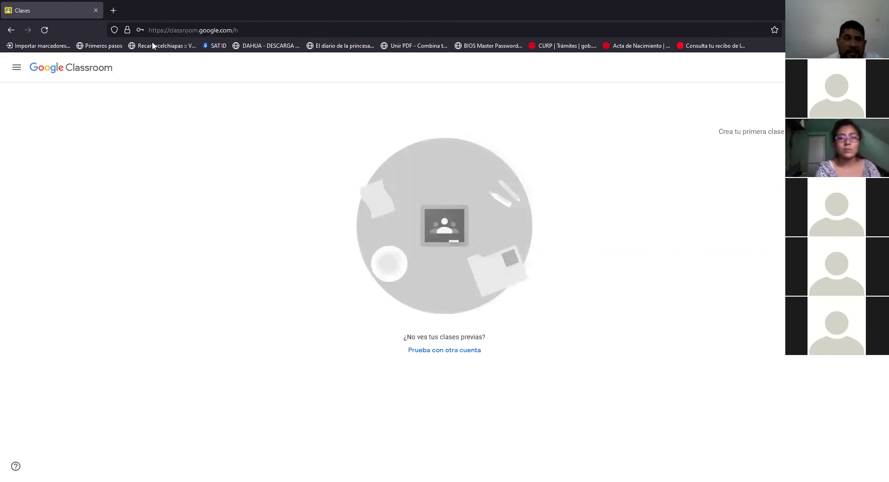
Step: Open Gmail in a new browser tab
{"action": "key", "text": "ctrl+t"}
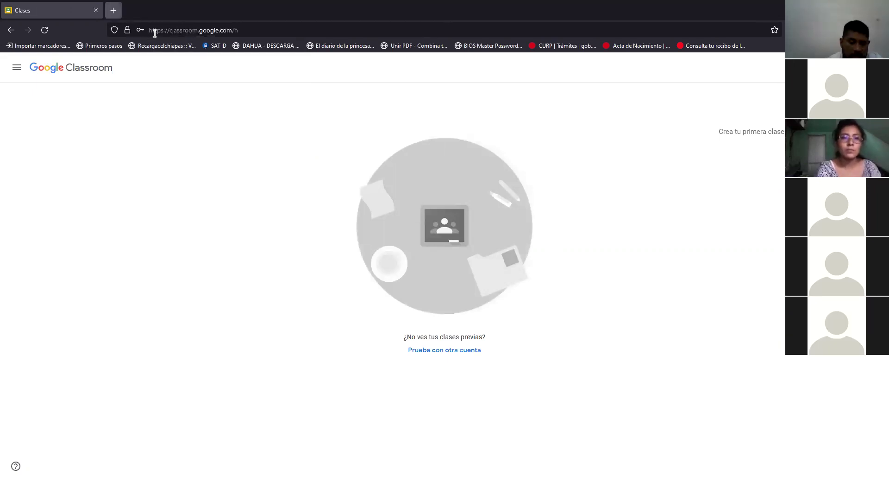
{"action": "type", "text": "gmail.com/"}
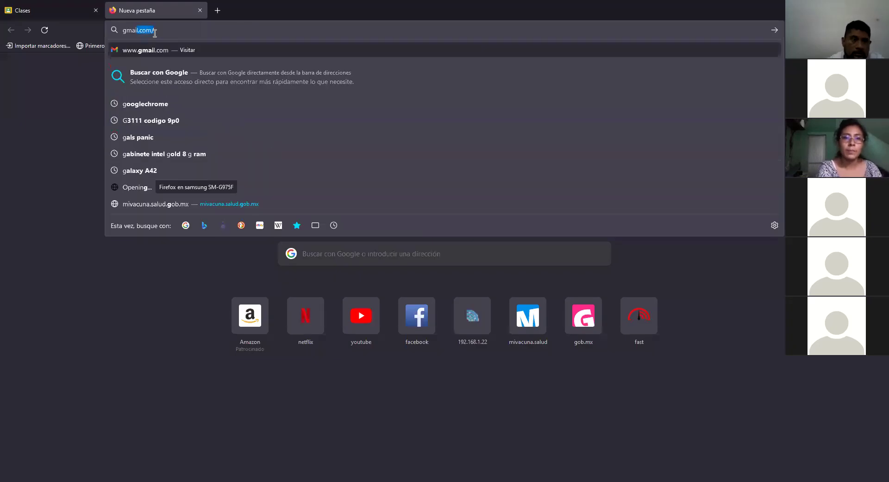
{"action": "key", "text": "Return"}
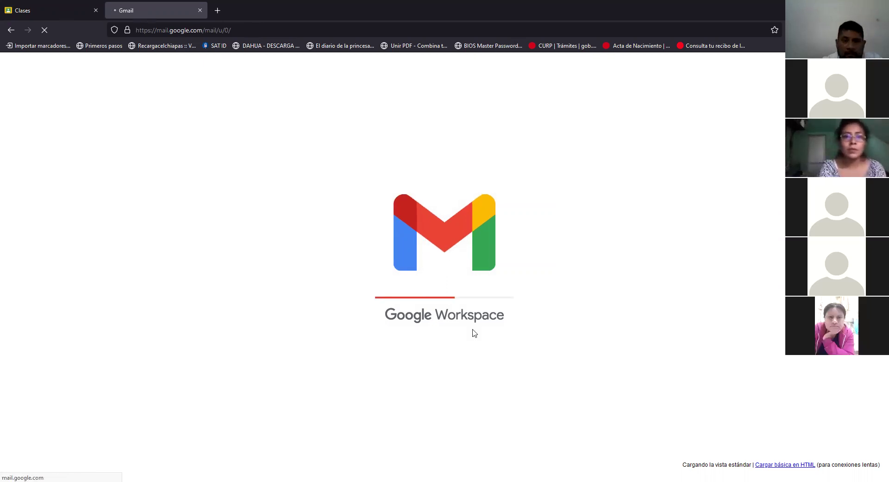
Step: Move the Gmail tab before the Classroom tab and return to Gmail
{"action": "key", "text": "ctrl+shift+Page_Up"}
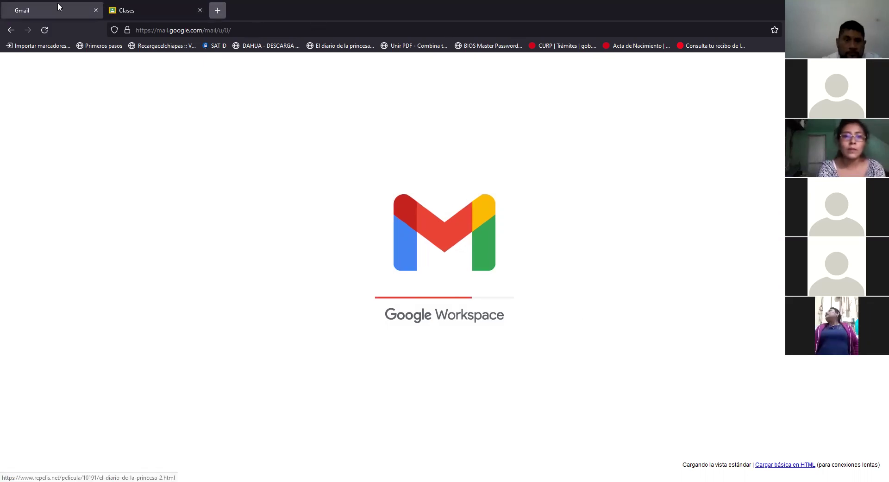
{"action": "left_click", "coordinate": [148, 9]}
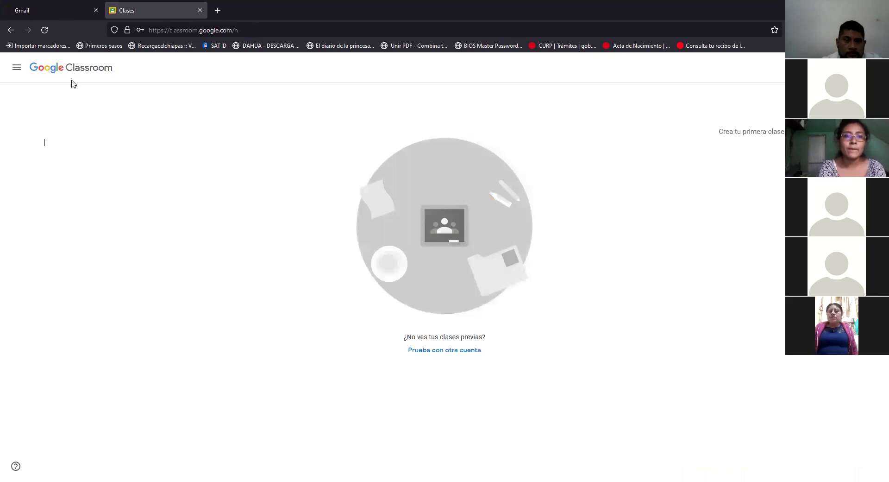
{"action": "left_click", "coordinate": [46, 16]}
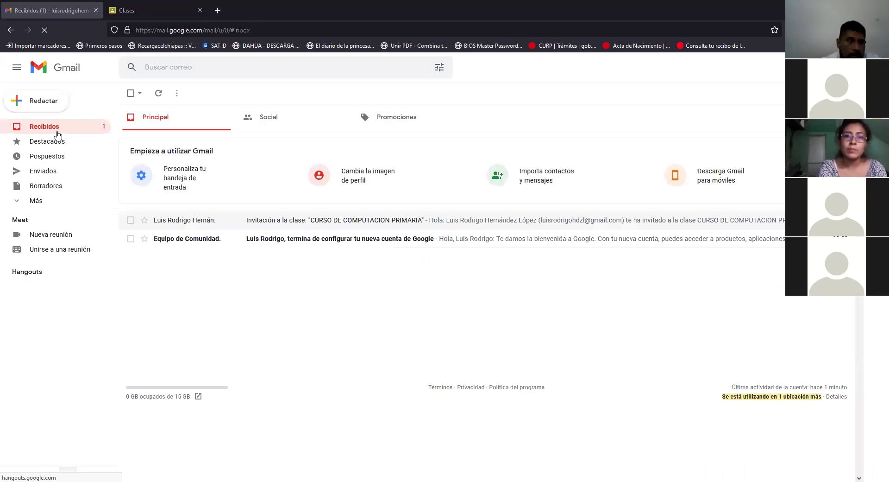
Step: Reload the Recibidos inbox to show the CURSO DE COMPUTACION PRIMARIA invitation
{"action": "left_click", "coordinate": [416, 241]}
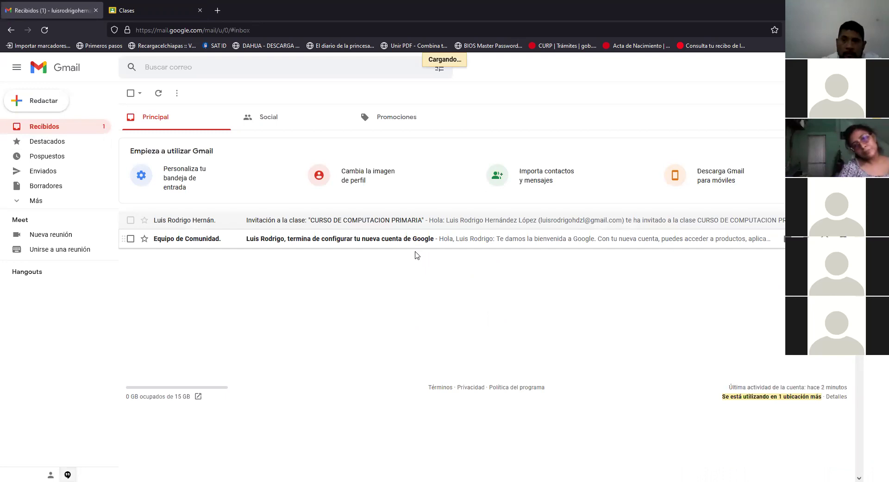